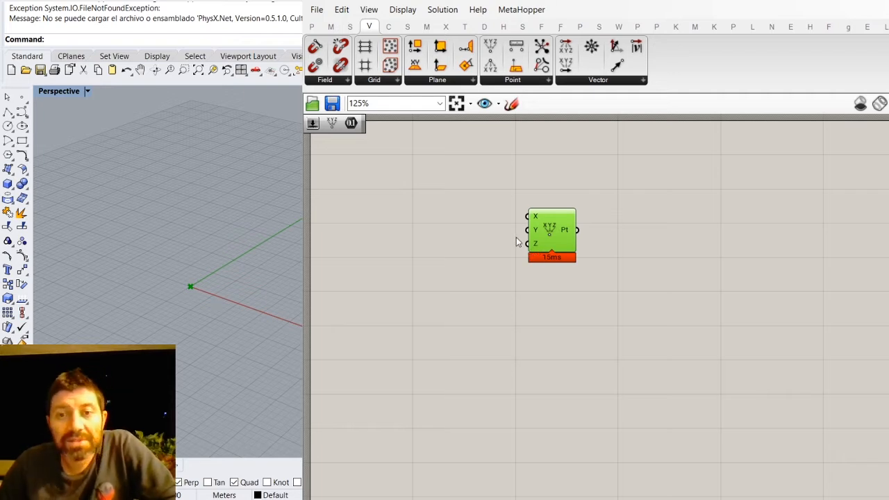
- Place a Number parameter in front of the Construct Point component and wire its output to the X input
scroll(535, 216, "up", 5)
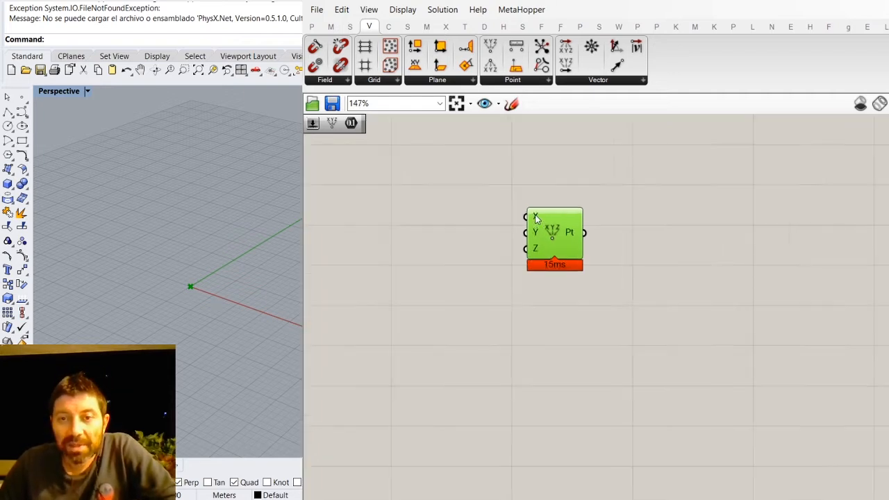
scroll(559, 209, "up", 3)
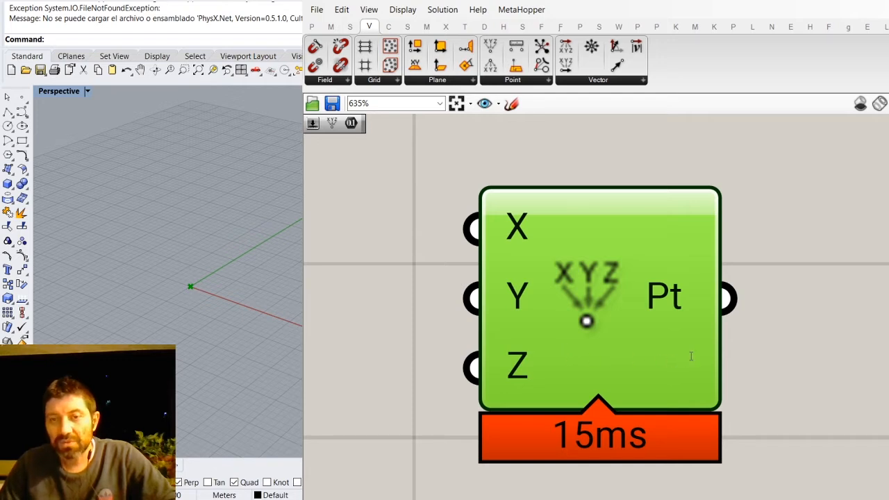
left_click(420, 243)
left_click_drag(548, 266, 671, 286)
scroll(500, 258, "down", 2)
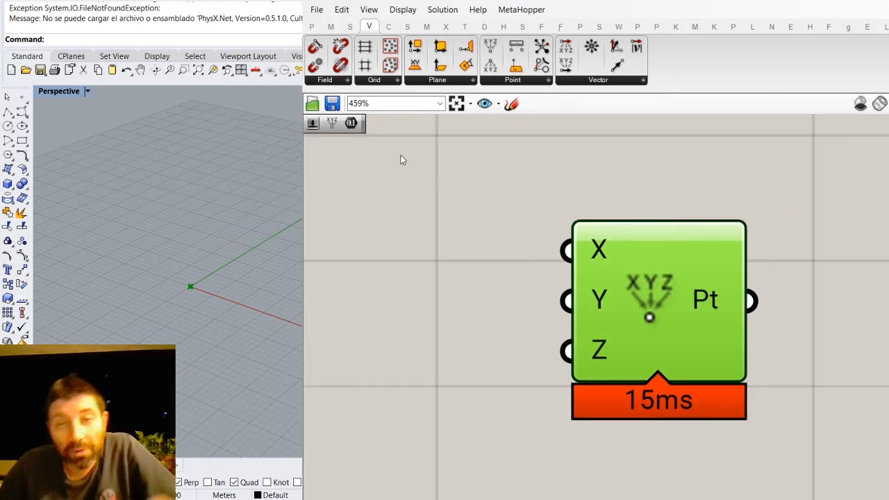
left_click(313, 28)
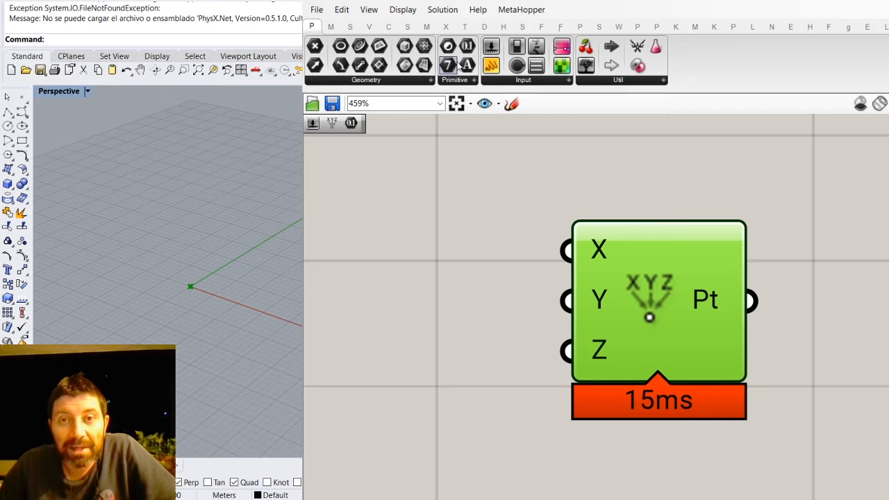
left_click_drag(467, 48, 404, 224)
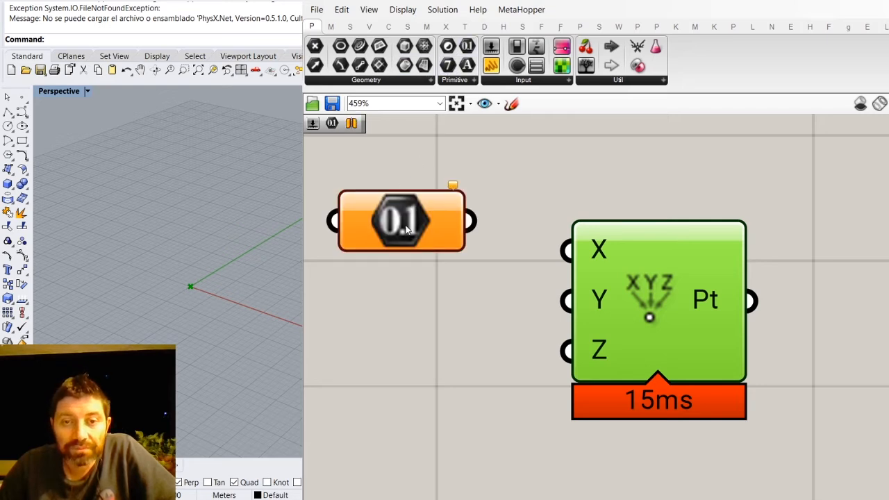
left_click(611, 390)
left_click_drag(472, 222, 568, 250)
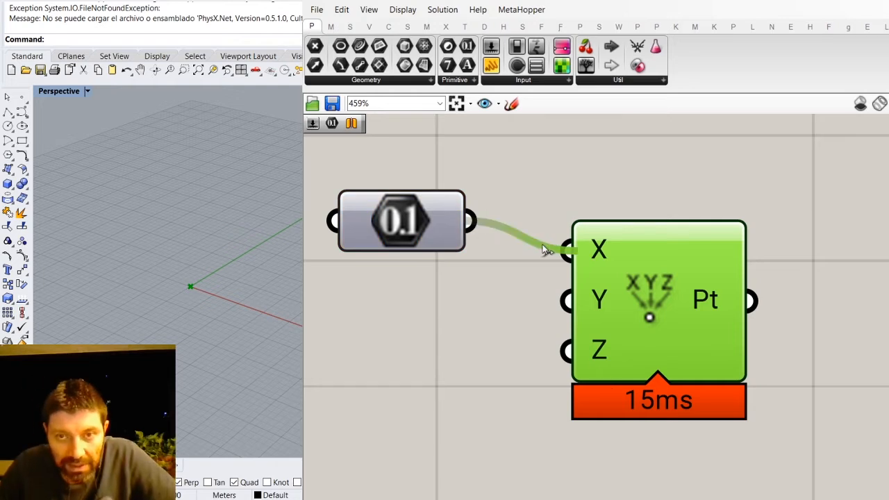
- Reposition the Number parameter and the Construct Point component so that they sit further apart
right_click_drag(279, 302, 248, 297)
left_click_drag(399, 224, 396, 254)
left_click_drag(644, 300, 683, 312)
left_click_drag(413, 254, 431, 231)
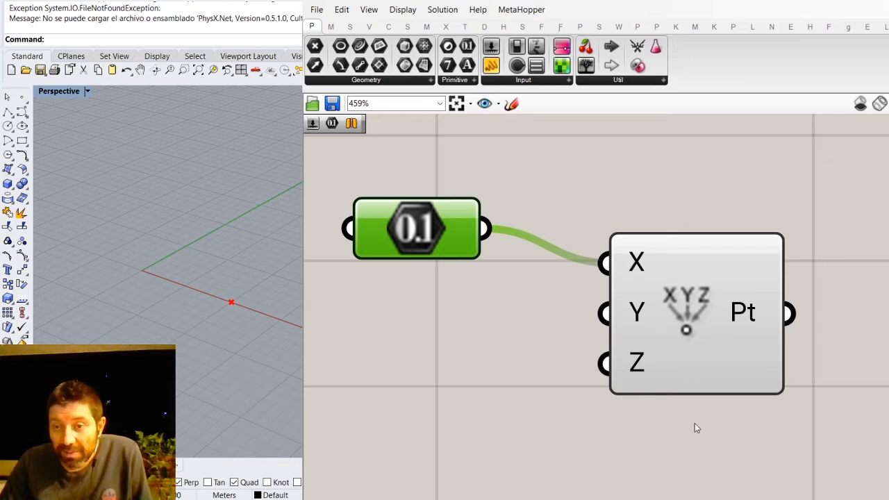
left_click(535, 393)
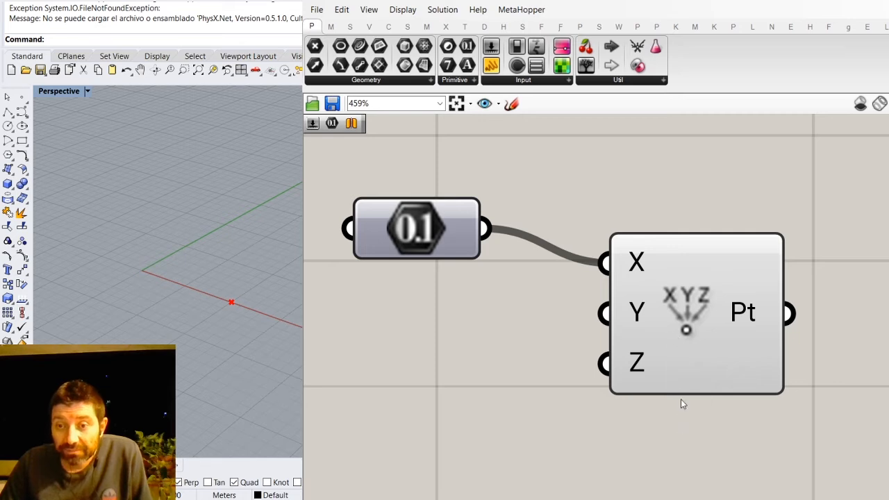
- Disconnect the Number parameter from the X input, rewire it and widen the gap between the two components
left_click(800, 299)
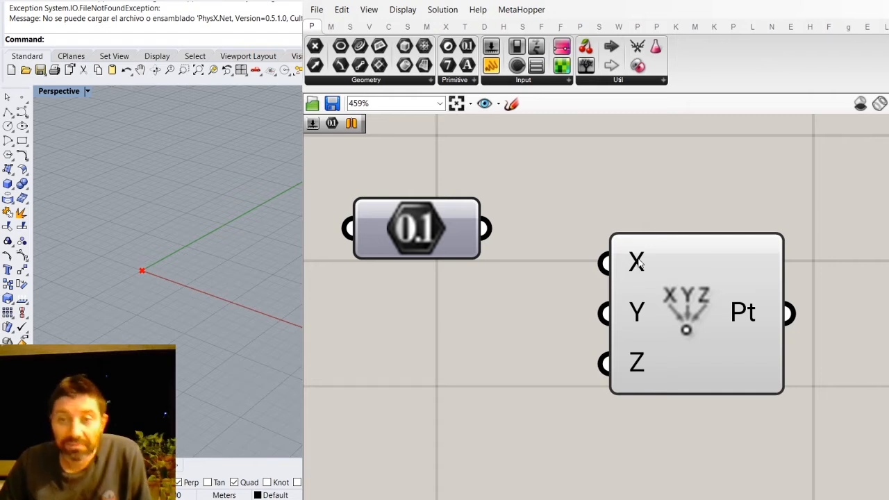
left_click_drag(484, 227, 604, 263)
left_click_drag(676, 310, 747, 337)
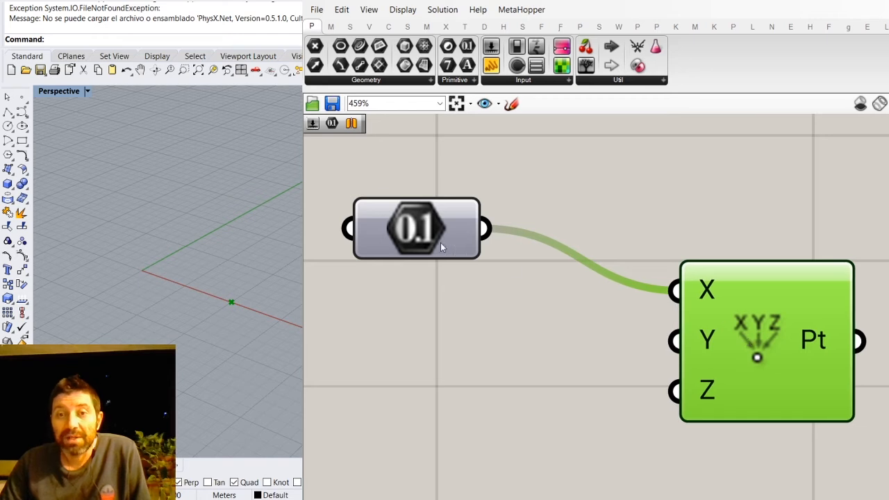
left_click_drag(452, 248, 473, 222)
left_click(537, 295)
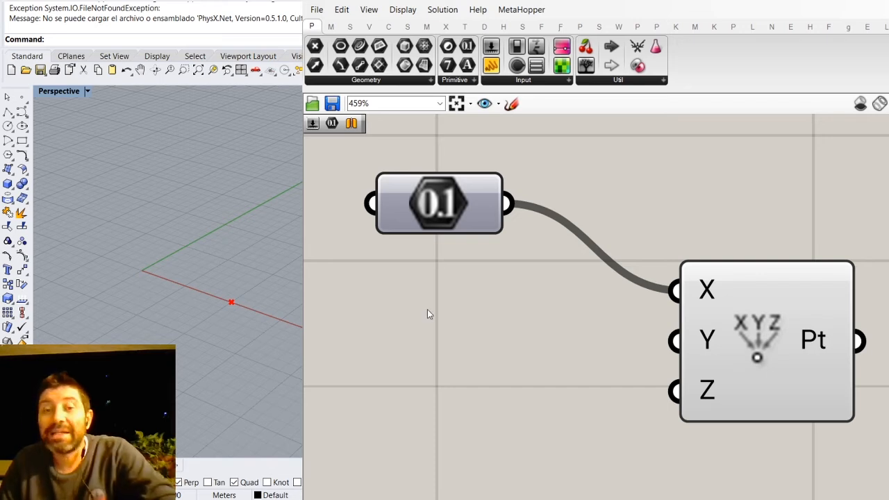
- Add a number slider of 1.00 below the Number parameter and wire it into X in place of that parameter
key("ctrl+z")
left_click_drag(496, 299, 480, 309)
scroll(619, 282, "down", 1)
scroll(619, 282, "down", 2)
left_click_drag(688, 316, 723, 309)
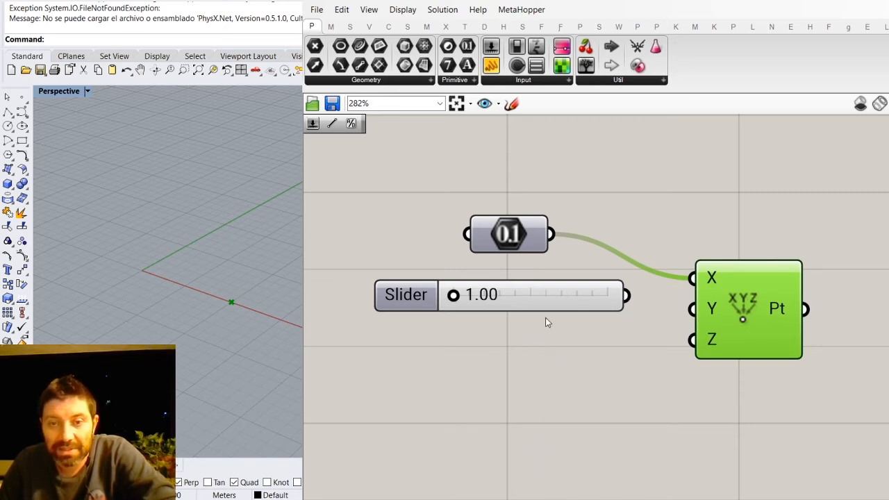
left_click_drag(559, 309, 538, 310)
left_click_drag(607, 294, 692, 278)
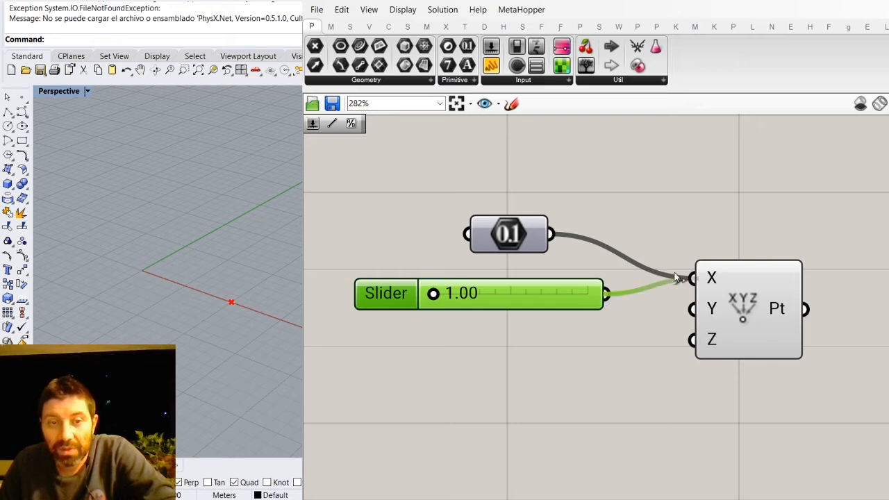
- Set the slider wired to X to 10.00 and line it up with the X input
left_click_drag(479, 294, 642, 294)
left_click_drag(533, 297, 515, 282)
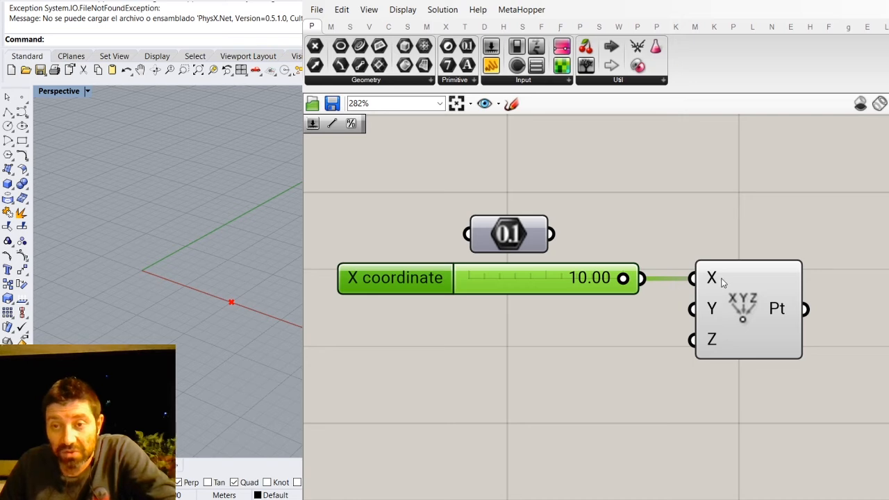
left_click(729, 318)
left_click(516, 338)
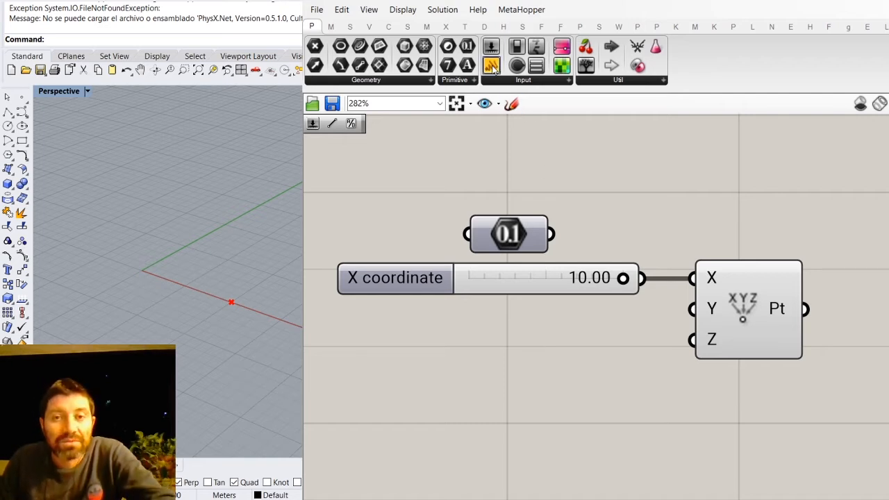
- Add a panel after the Construct Point component, wire the Pt output into it and reduce its height
scroll(509, 217, "down", 2)
left_click_drag(833, 379, 871, 332)
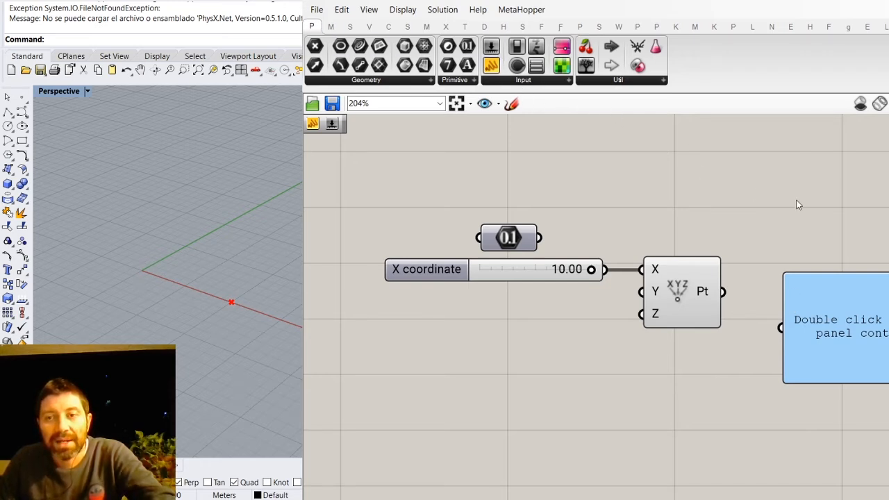
left_click_drag(846, 365, 847, 324)
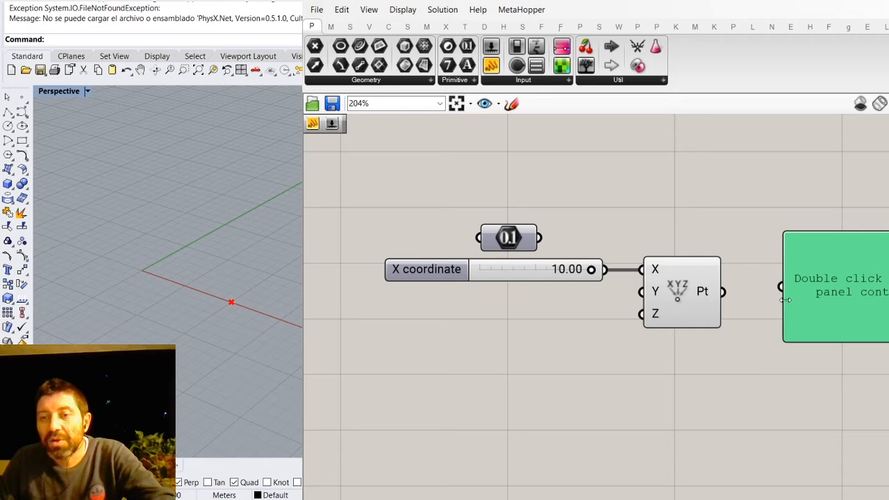
left_click_drag(723, 292, 779, 288)
left_click(839, 209)
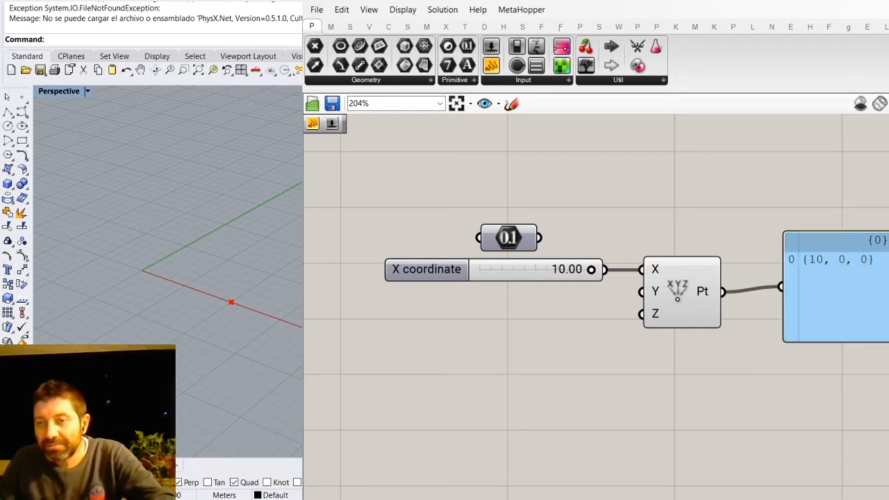
left_click_drag(885, 341, 883, 317)
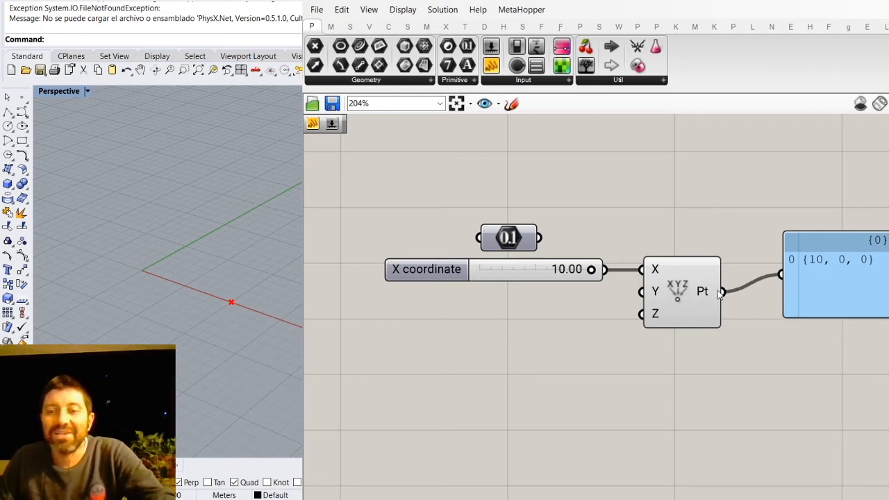
- Duplicate the output panel below the slider and disconnect the copy's input wire
left_click(821, 286)
left_click_drag(821, 286, 530, 408, "alt")
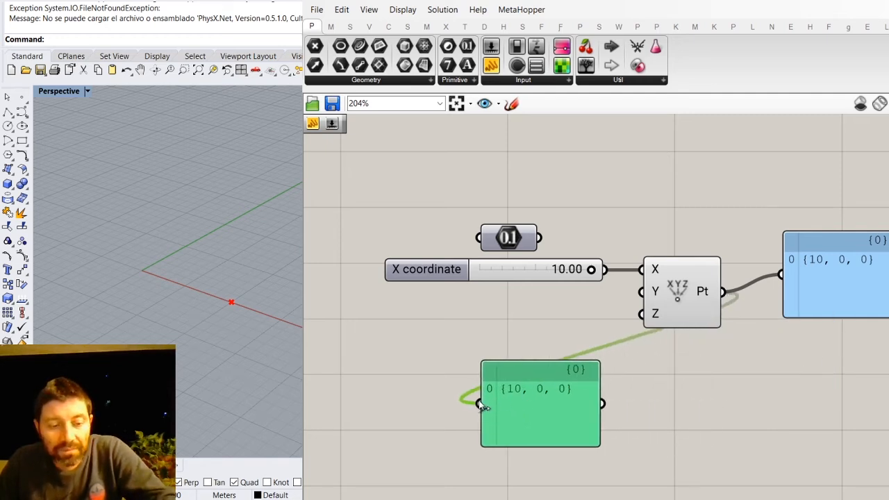
left_click_drag(484, 406, 726, 294, "ctrl")
left_click_drag(519, 407, 510, 412)
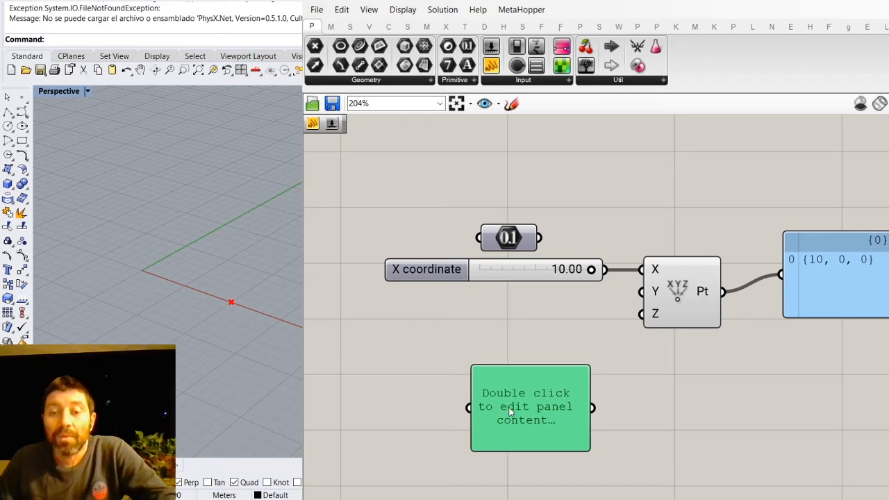
- Fill the duplicated panel with the values 1, 3, 5 and 7 on separate lines
double_click(510, 411)
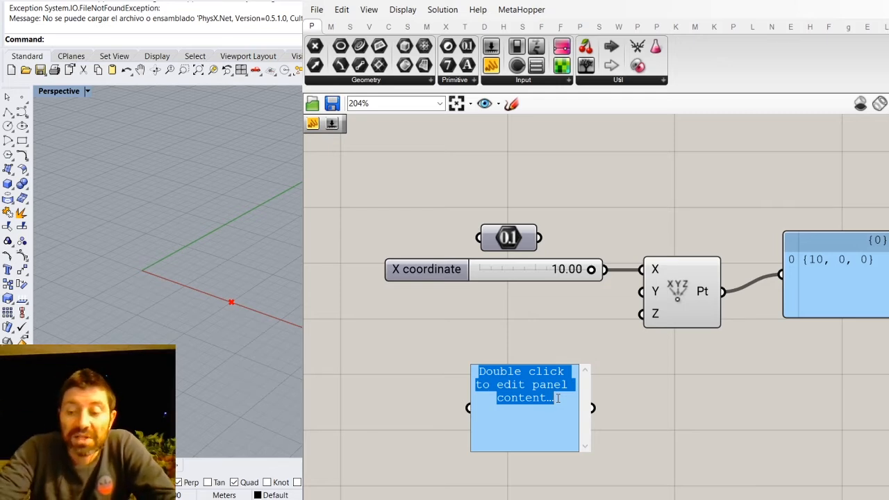
type("1 ")
type("3")
key("Return")
type("5")
key("Return")
type("7")
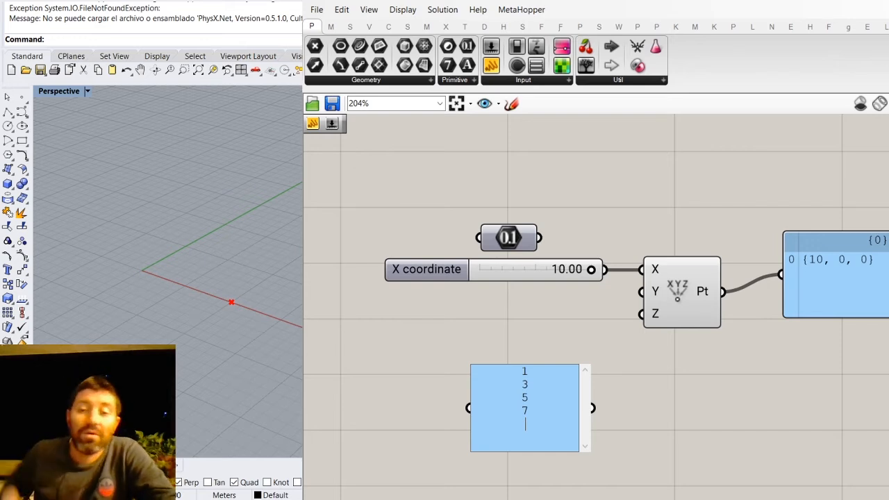
left_click(596, 339)
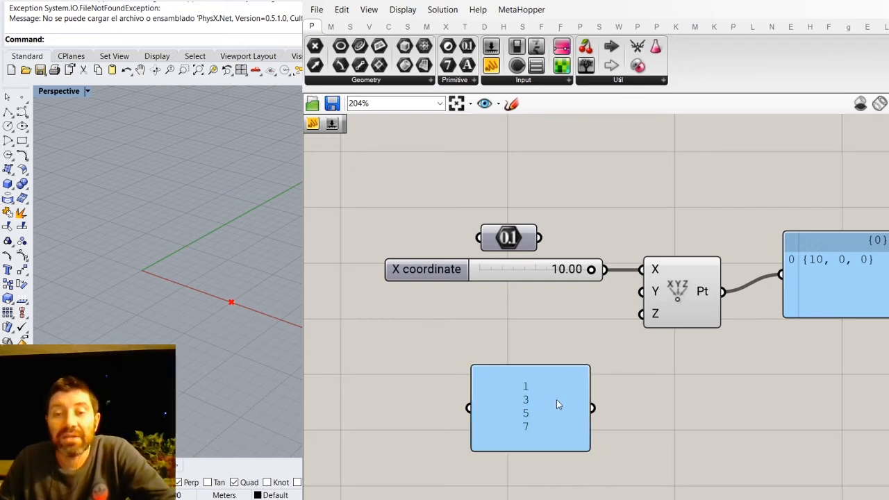
- Wire the panel of values to X in place of the slider and make it output each line as a separate item
left_click_drag(552, 399, 512, 376)
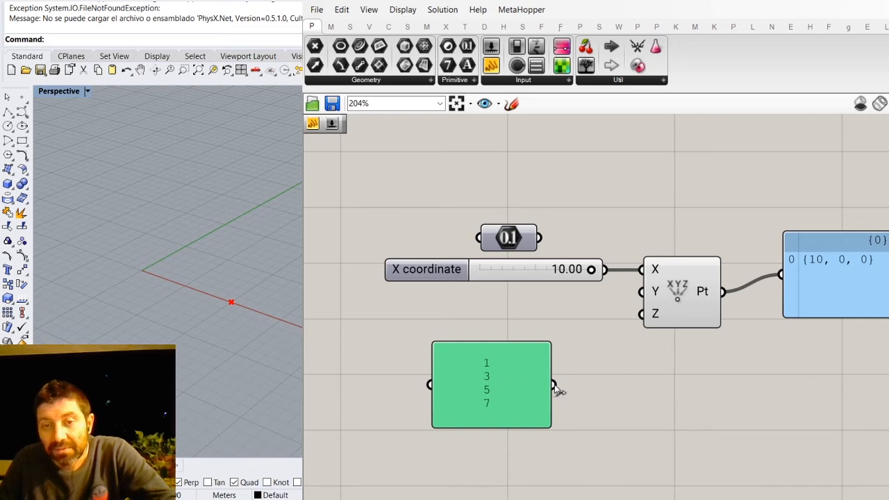
left_click_drag(553, 386, 641, 270)
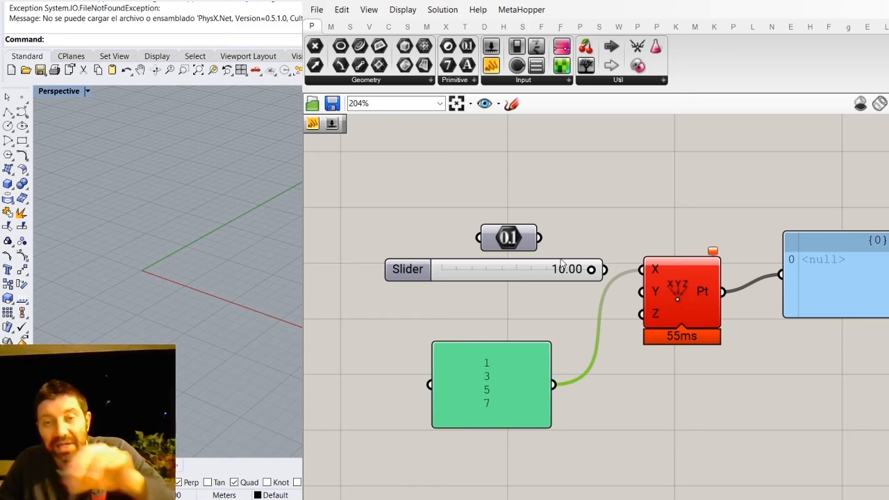
key("ctrl+z")
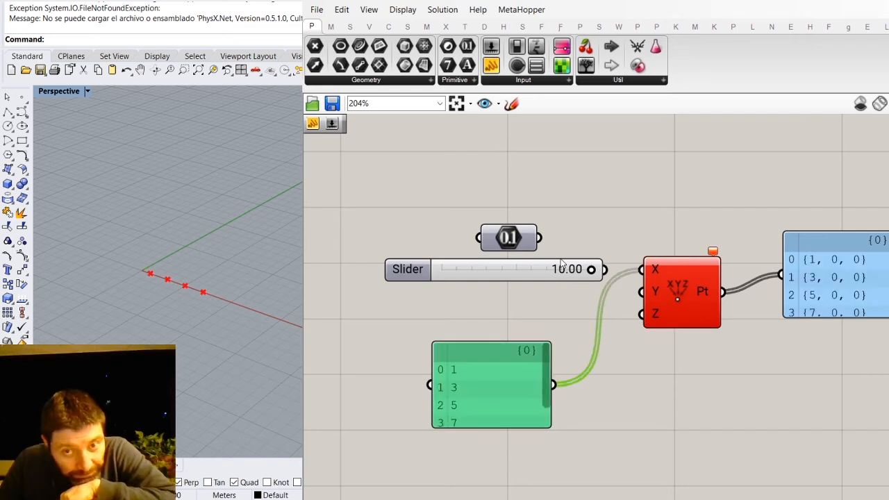
- Remove the empty last line after 7 in the panel of X values
left_click_drag(545, 371, 544, 414)
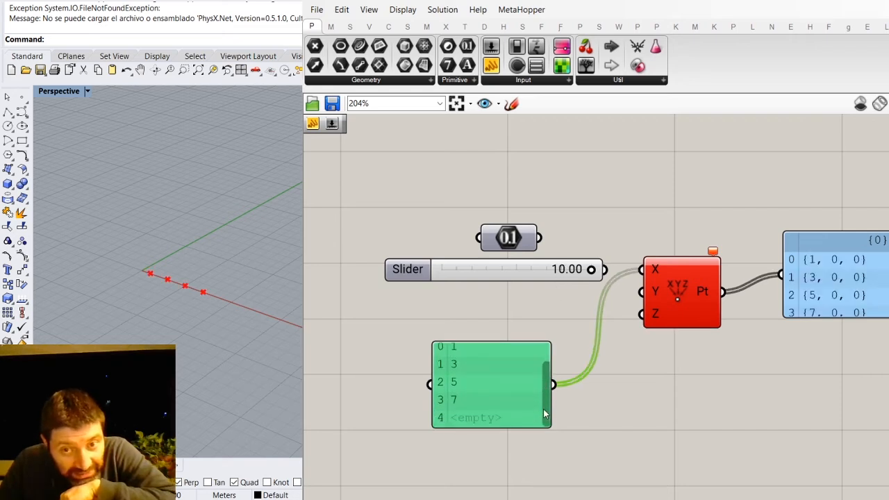
double_click(482, 400)
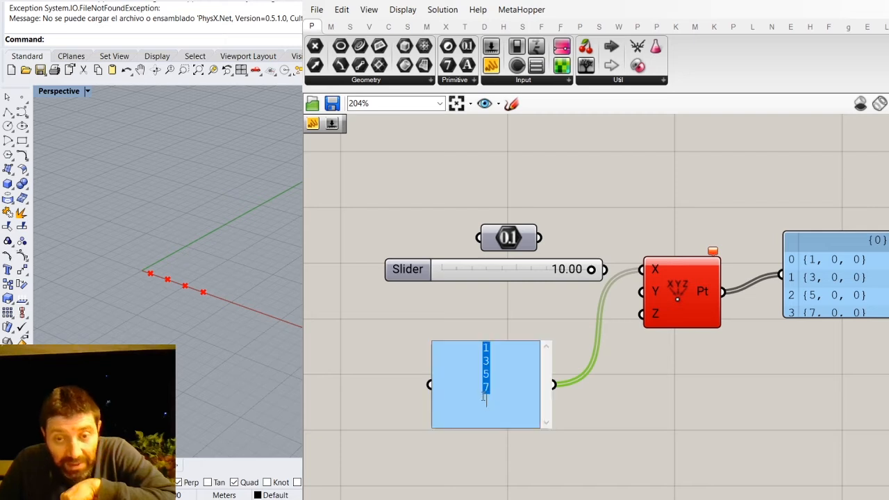
left_click(501, 388)
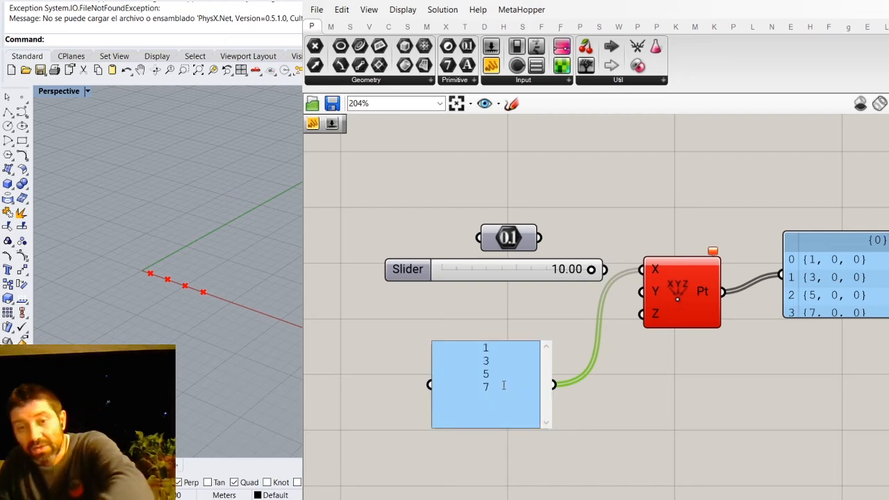
left_click(568, 402)
left_click(494, 400)
left_click(574, 402)
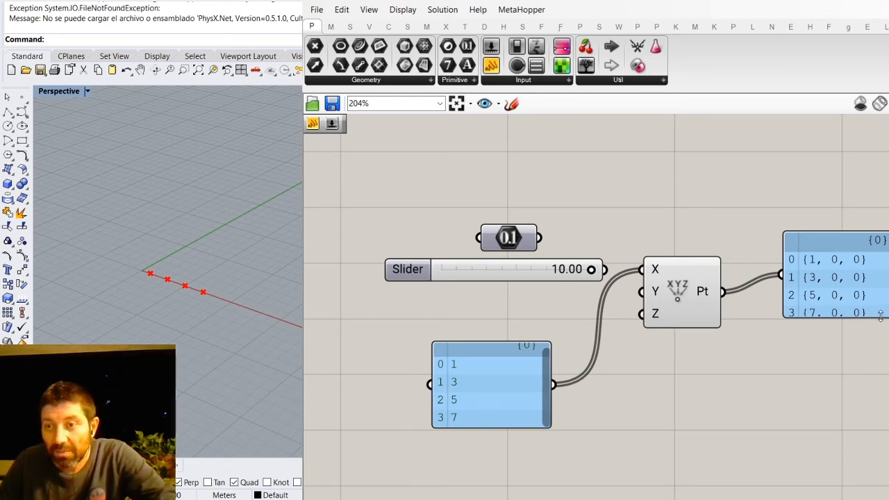
- Increase the height of the output panel and the input panel, and move the input panel up under the slider
left_click_drag(880, 317, 874, 354)
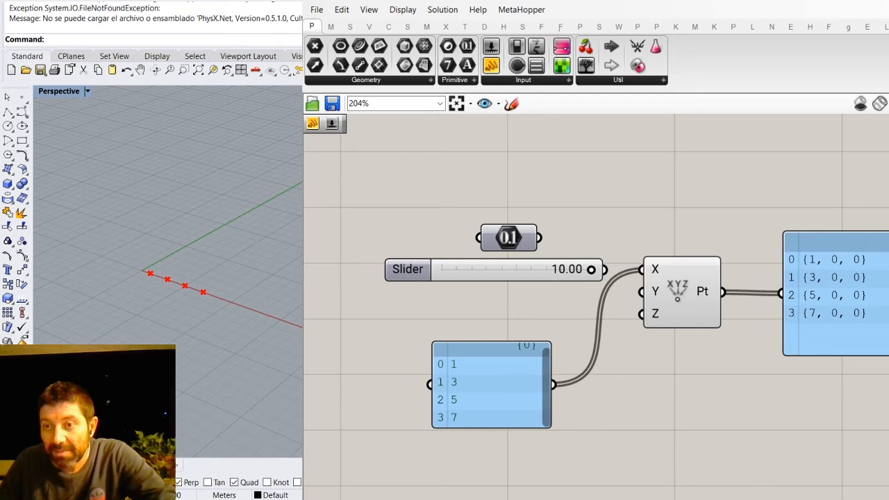
left_click_drag(509, 396, 506, 358)
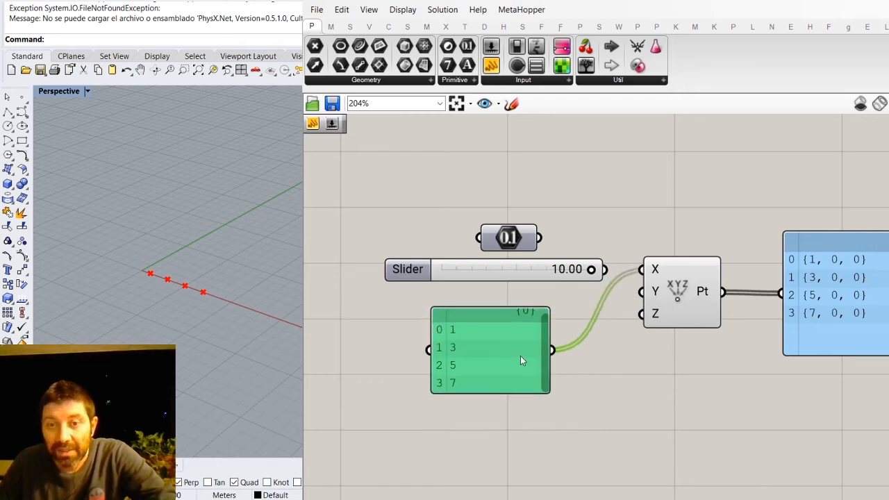
left_click_drag(530, 393, 530, 409)
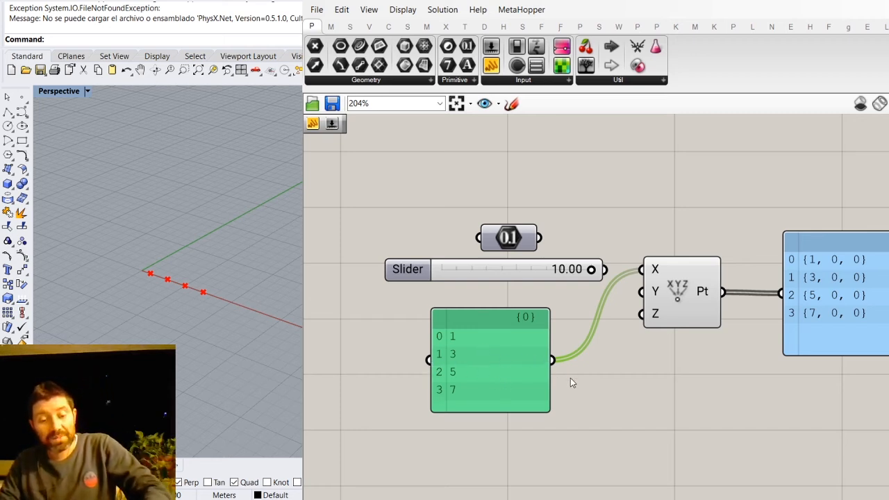
scroll(586, 376, "up", 4)
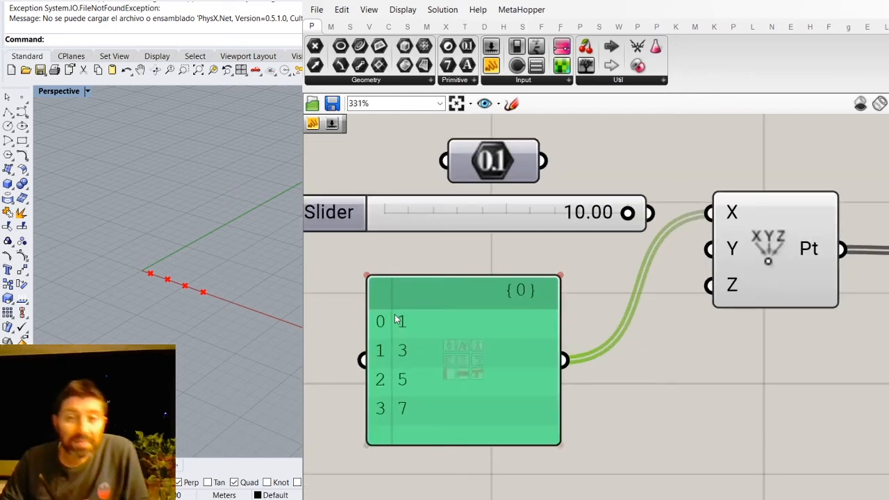
- Handwrite the label "Lista" with the Sketch tool beside the panel of X values
scroll(367, 353, "up", 1)
left_click(746, 422)
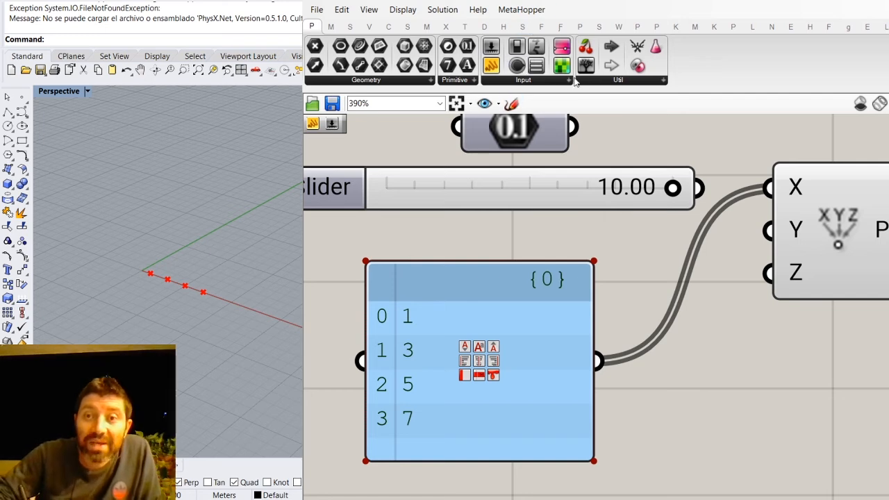
left_click(511, 103)
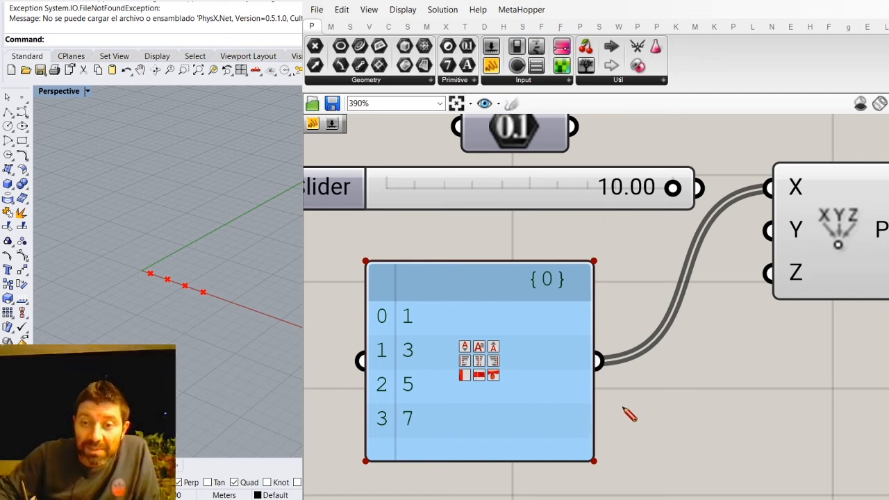
left_click_drag(627, 395, 649, 432)
left_click_drag(653, 397, 652, 430)
left_click_drag(687, 399, 671, 431)
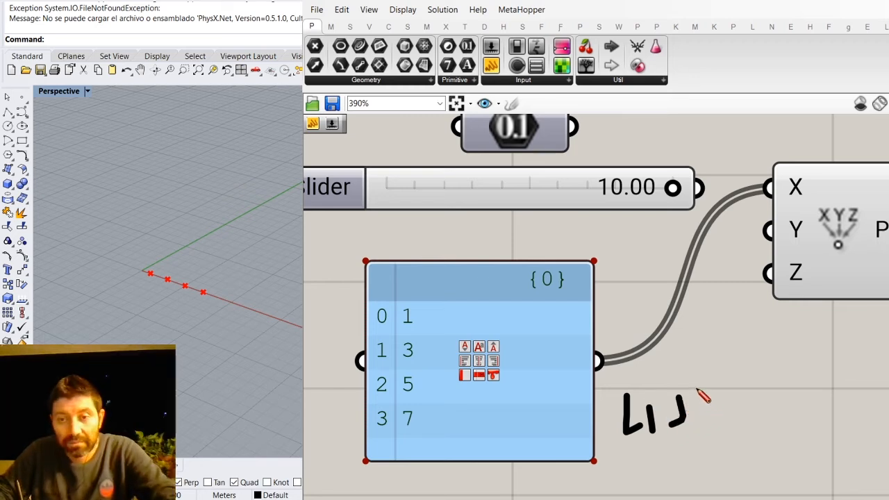
mouse_move(698, 369)
left_mouse_down()
mouse_move(709, 427)
mouse_move(720, 392)
mouse_move(725, 409)
left_mouse_up()
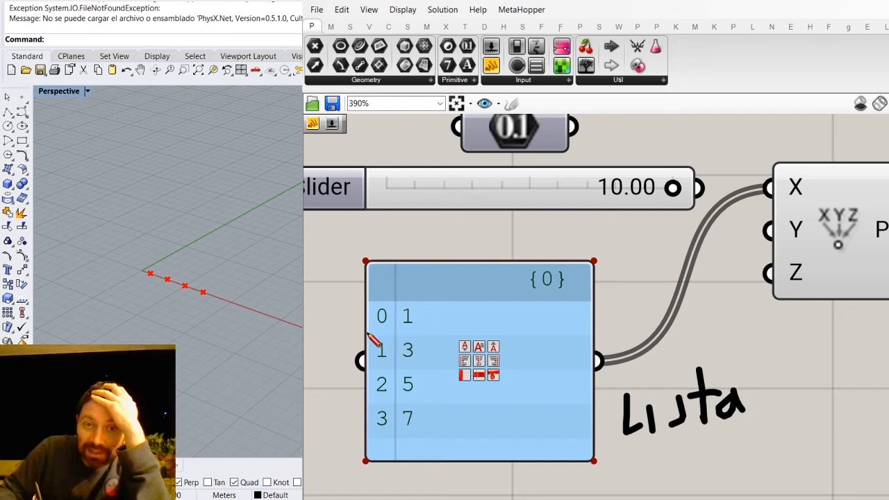
- Sketch a box around the first item in the panel of X values and an arrow pointing down at its index 0
mouse_move(351, 335)
left_mouse_down()
mouse_move(426, 332)
mouse_move(425, 291)
mouse_move(351, 291)
mouse_move(349, 336)
left_mouse_up()
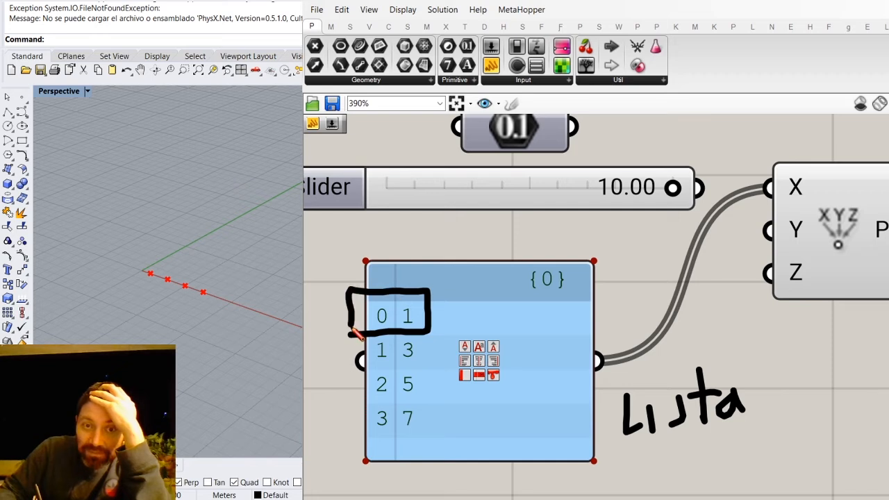
mouse_move(379, 222)
left_mouse_down()
mouse_move(384, 277)
mouse_move(403, 252)
left_mouse_up()
left_click_drag(351, 261, 381, 277)
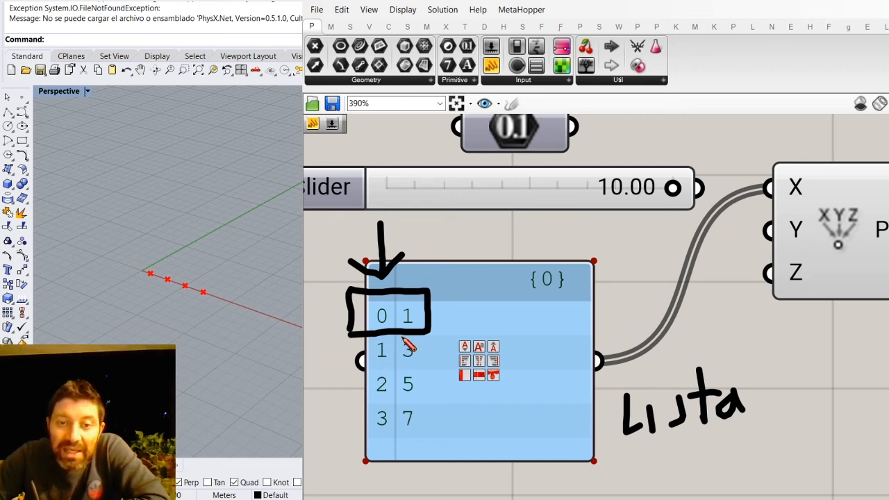
right_click(456, 315)
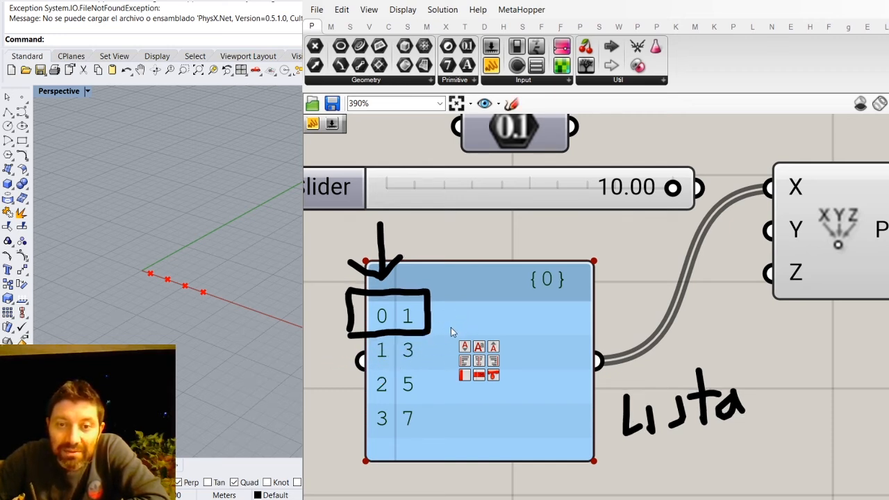
- Sketch a circle around the last item in the panel of X values and an arrow pointing to its index 3
left_click(425, 414)
left_click(338, 415)
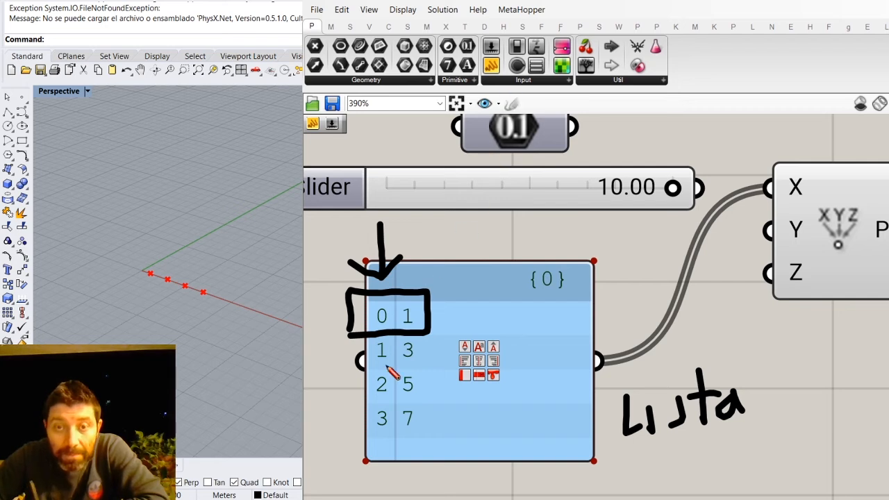
mouse_move(336, 412)
left_mouse_down()
mouse_move(412, 401)
mouse_move(431, 417)
mouse_move(427, 441)
mouse_move(366, 456)
mouse_move(335, 413)
left_mouse_up()
mouse_move(321, 490)
left_mouse_down()
mouse_move(375, 437)
mouse_move(373, 426)
mouse_move(374, 437)
left_mouse_up()
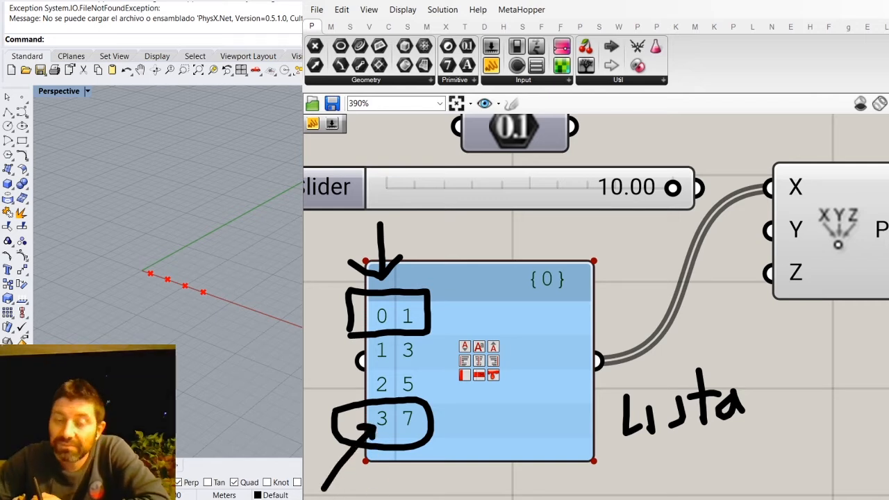
- Handwrite "1 Dato" below the panel and sketch a vertical line separating its indices from its values
mouse_move(423, 470)
left_mouse_down()
mouse_move(425, 492)
mouse_move(445, 480)
mouse_move(430, 492)
mouse_move(468, 488)
left_mouse_up()
mouse_move(476, 456)
left_mouse_down()
mouse_move(486, 497)
mouse_move(500, 476)
mouse_move(509, 489)
mouse_move(527, 486)
mouse_move(517, 479)
left_mouse_up()
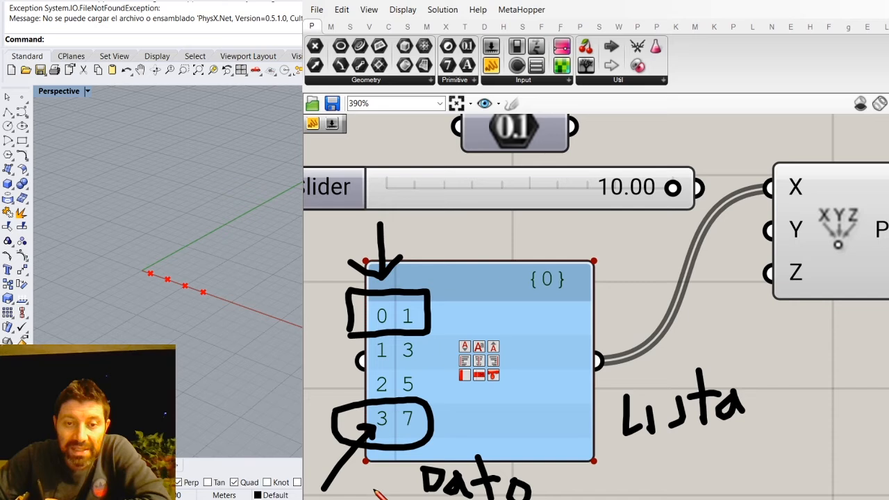
left_click_drag(384, 470, 383, 499)
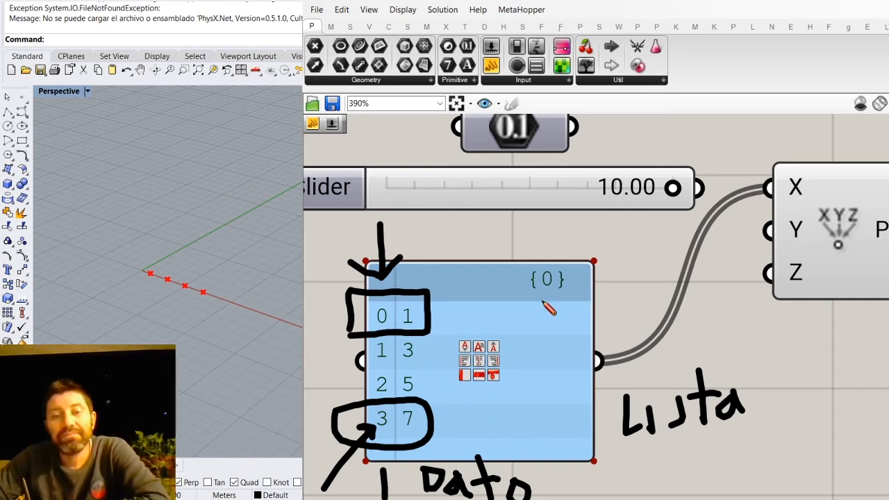
left_click_drag(398, 229, 404, 453)
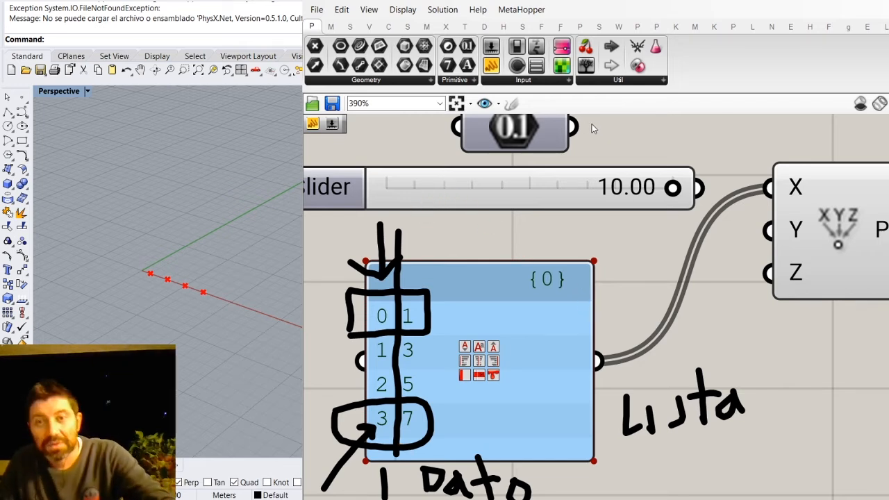
- Remove all handwritten sketches from around the panel of X values
key("ctrl+z")
key("ctrl+z")
left_click(384, 237)
key("Delete")
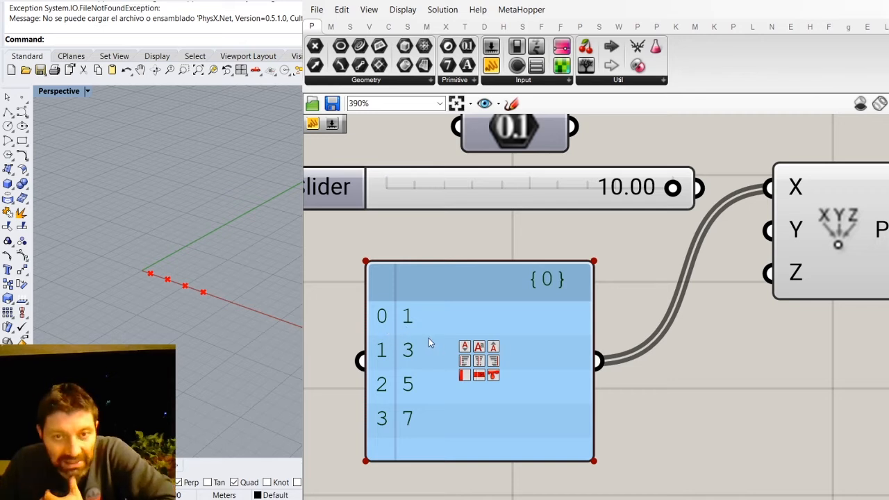
- Compare the indexed items in the panel of X values with the point coordinates in the output panel
scroll(456, 424, "down", 2)
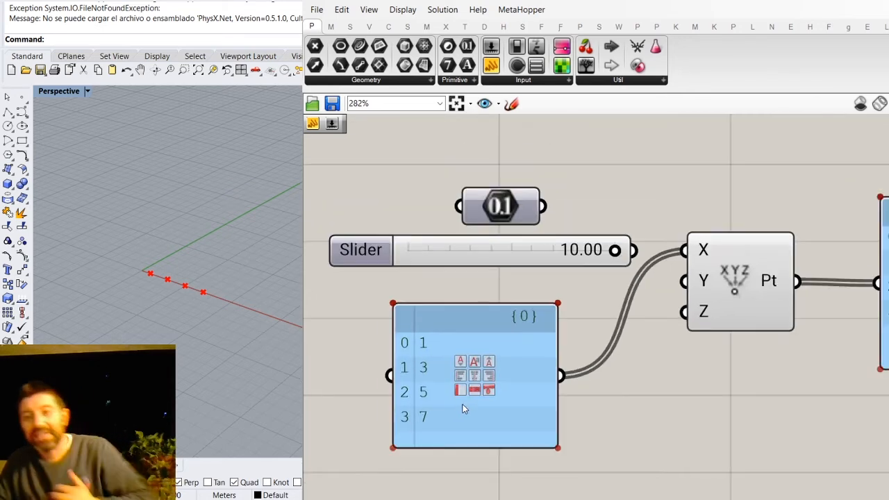
scroll(413, 351, "up", 4)
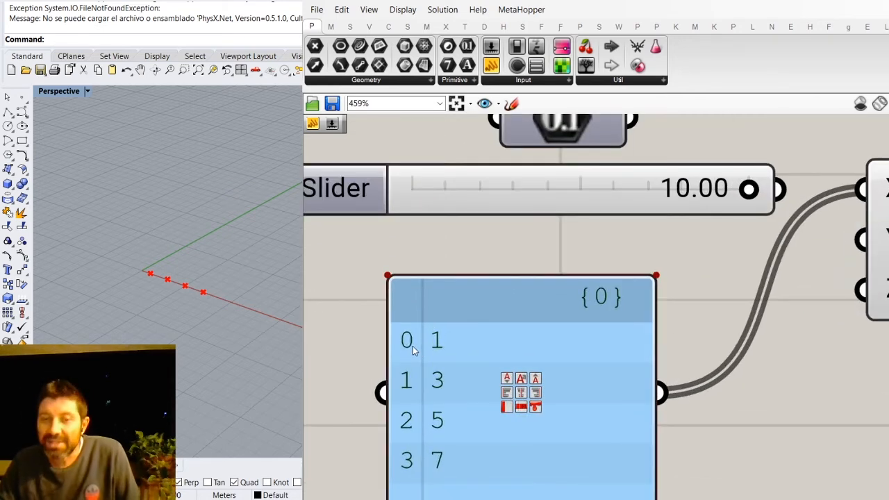
scroll(413, 350, "down", 2)
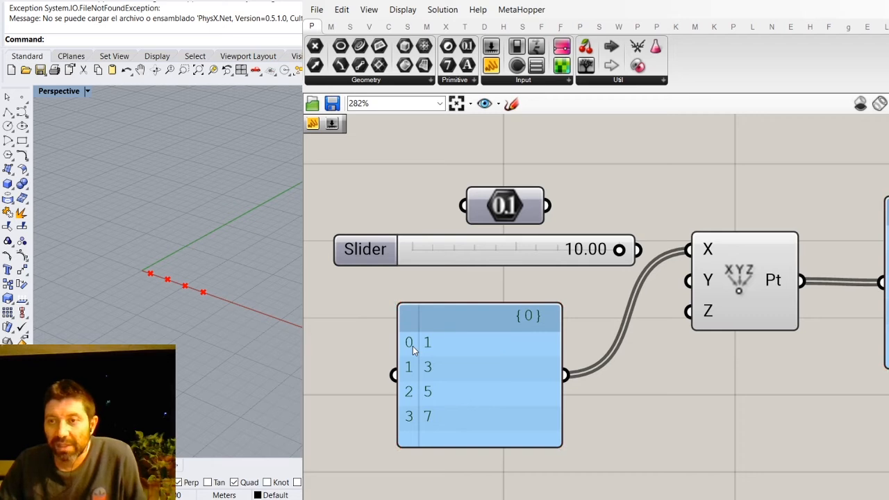
scroll(413, 351, "down", 2)
scroll(824, 308, "up", 4)
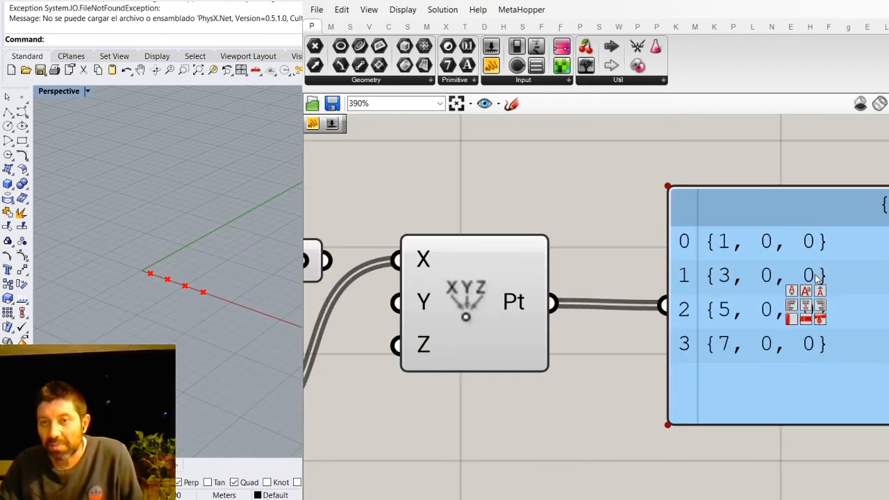
scroll(726, 241, "down", 2)
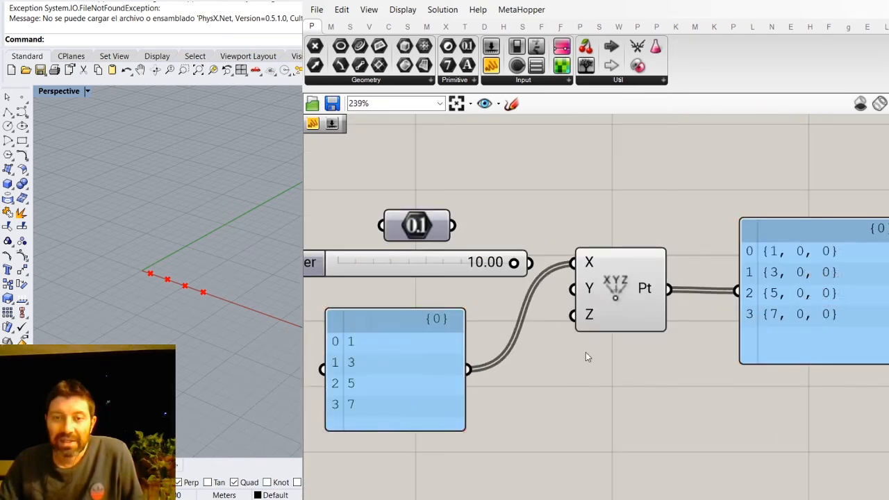
left_click_drag(371, 363, 418, 338)
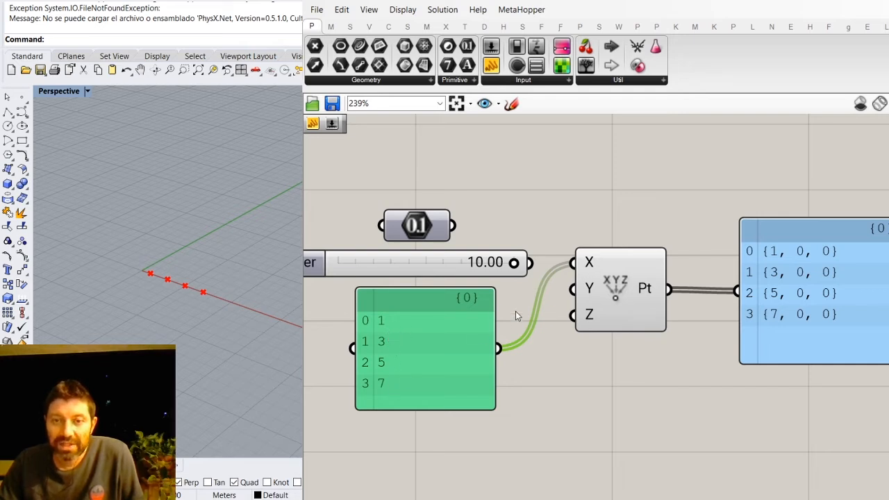
scroll(850, 252, "up", 2)
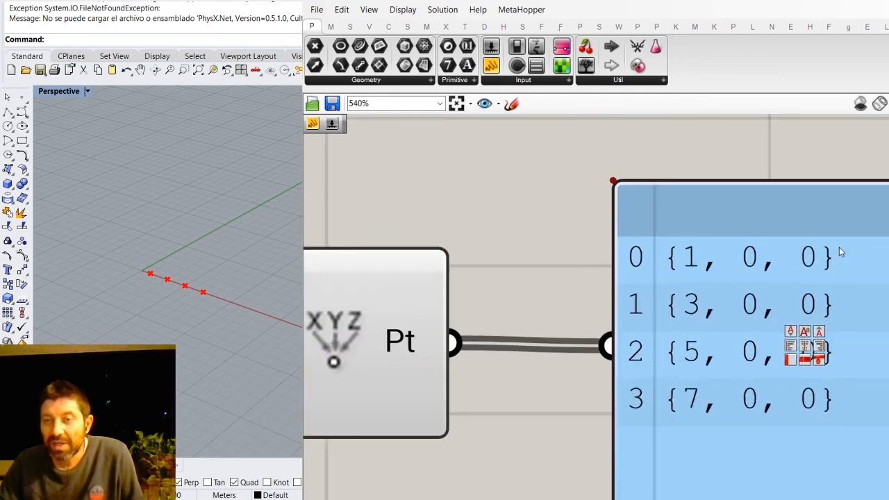
scroll(697, 258, "down", 1)
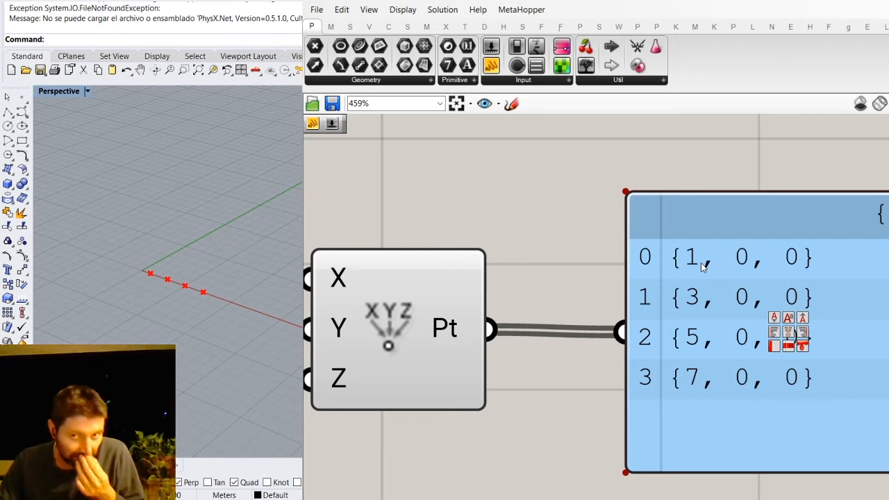
scroll(701, 268, "down", 1)
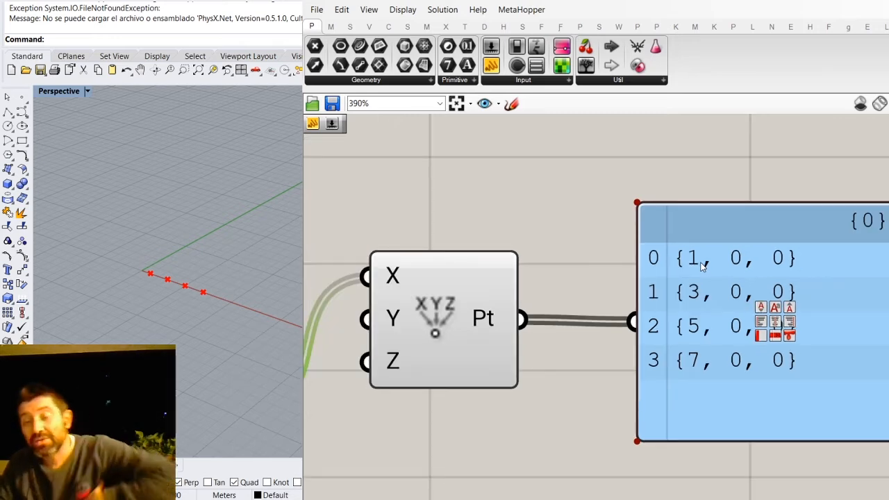
scroll(701, 265, "down", 4)
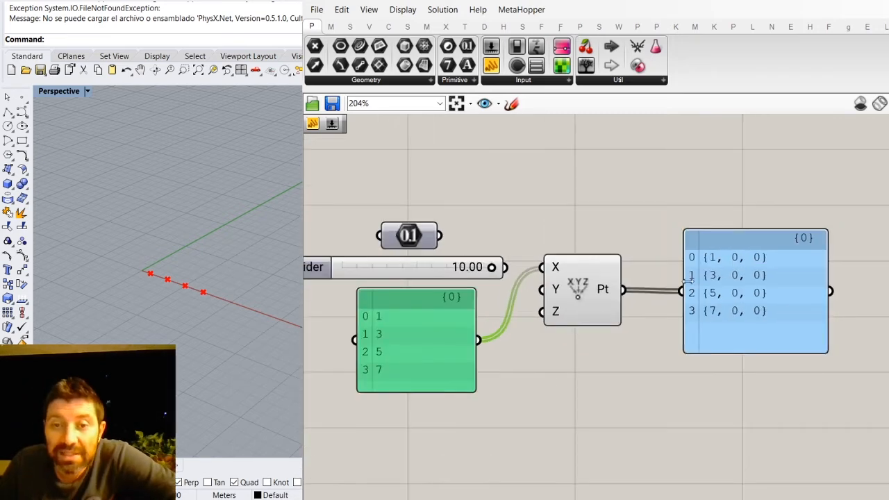
- Move the panel of X values above the slider near Construct Point and make it narrower
left_click_drag(430, 343, 439, 171)
scroll(440, 171, "down", 3)
scroll(424, 208, "up", 3)
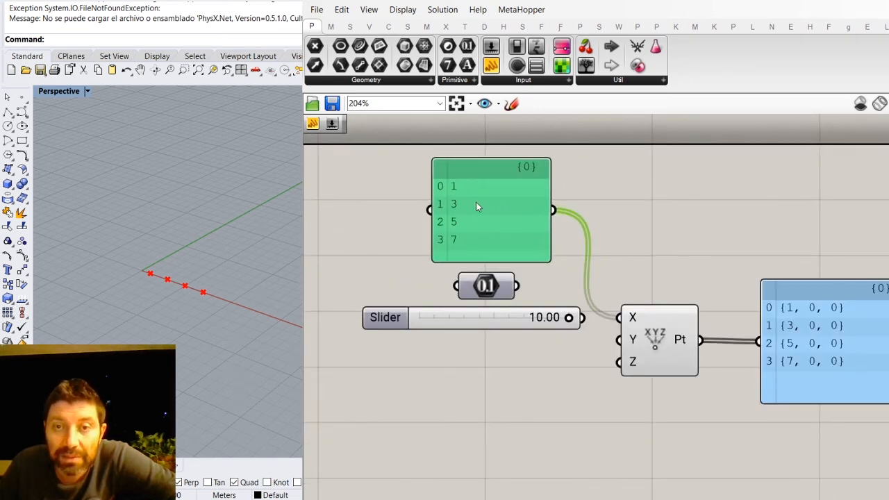
left_click_drag(549, 229, 570, 242)
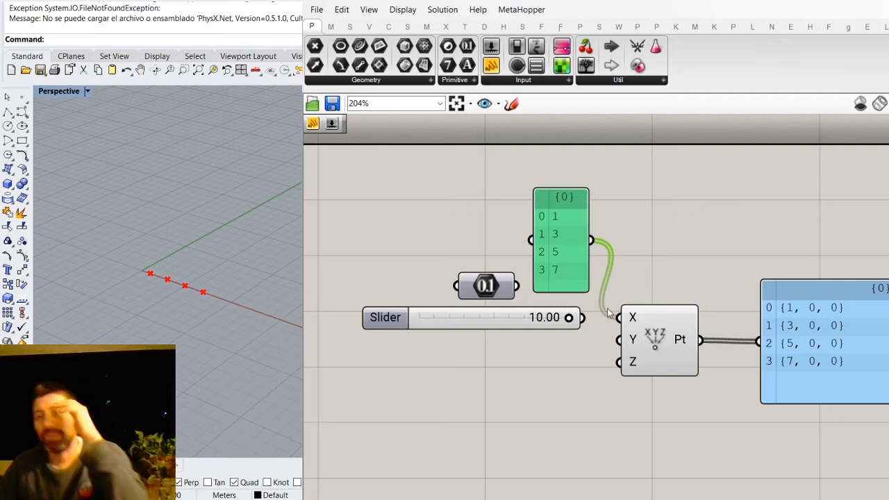
left_click(655, 249)
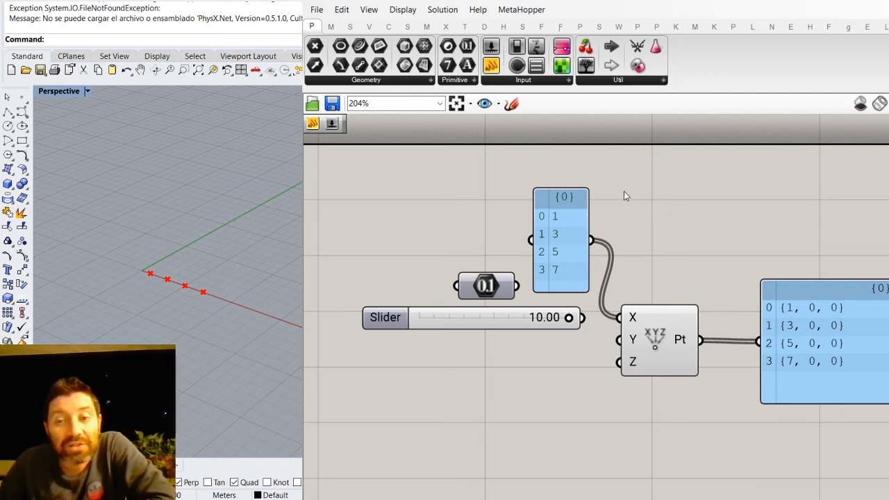
- Add a Series component below the slider and a Range component beneath it
left_click(350, 29)
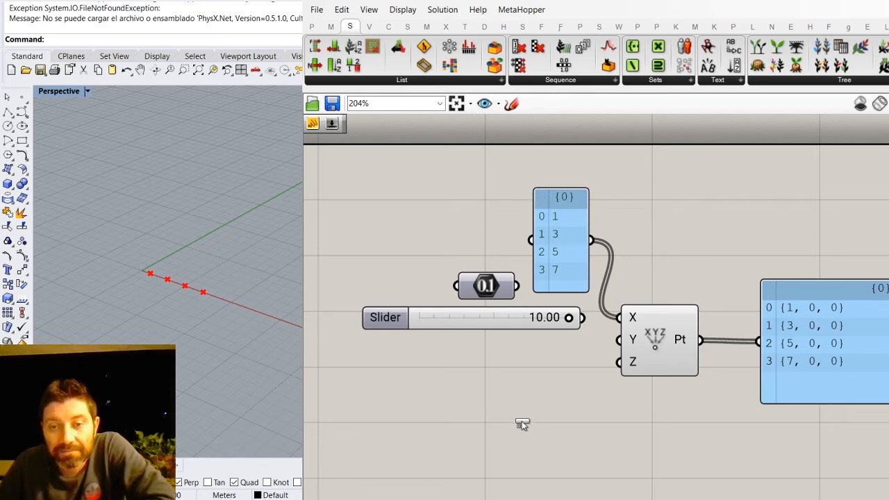
left_click_drag(521, 421, 522, 421)
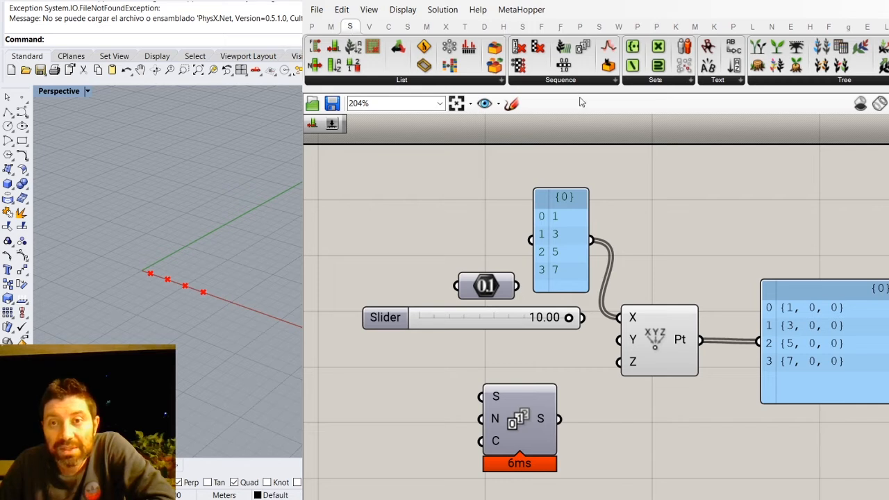
left_click(563, 66)
scroll(561, 170, "down", 3)
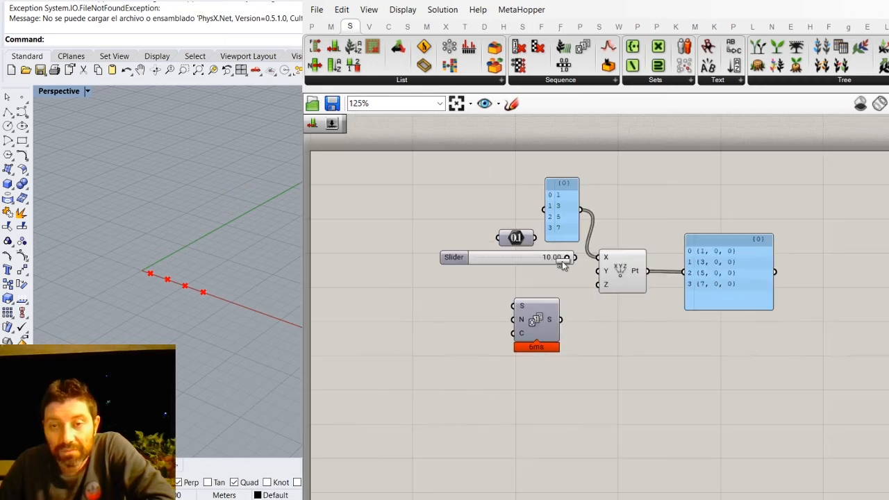
scroll(529, 361, "up", 1)
left_click(534, 391)
scroll(536, 340, "up", 2)
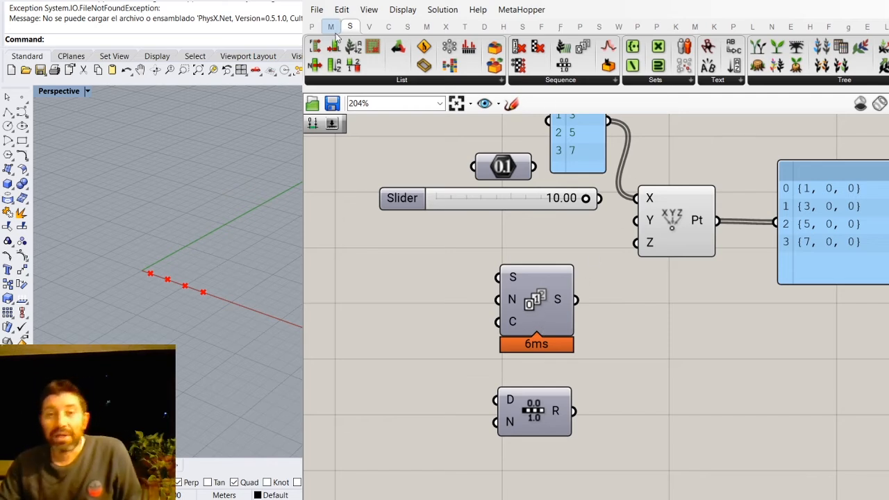
- Duplicate the output panel below the original and wire the Series output into the copy
left_click(842, 215)
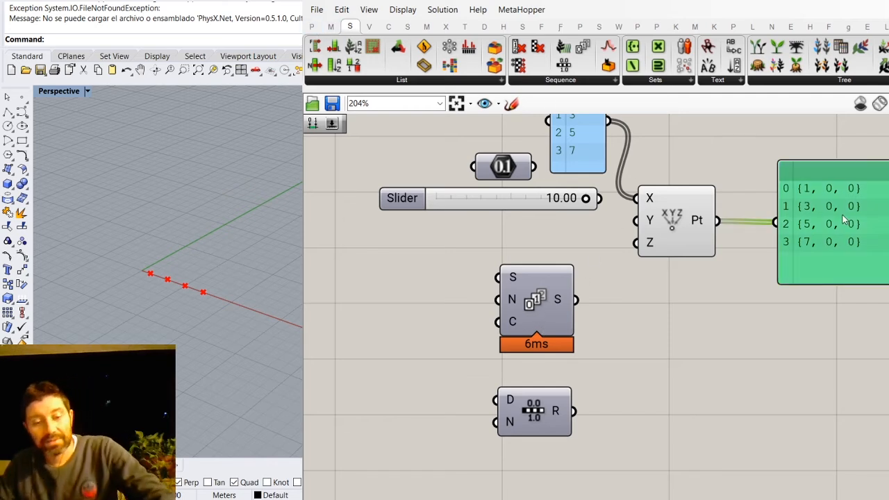
left_click_drag(842, 215, 831, 360, "alt")
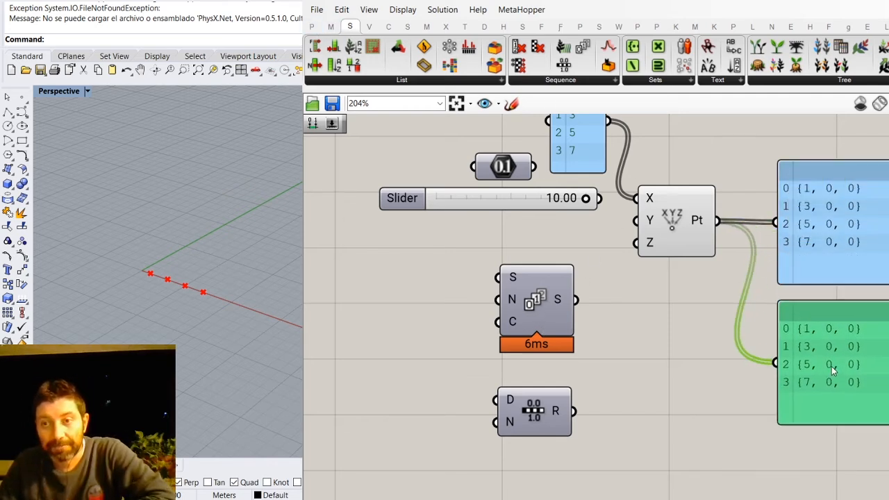
left_click_drag(574, 300, 775, 361)
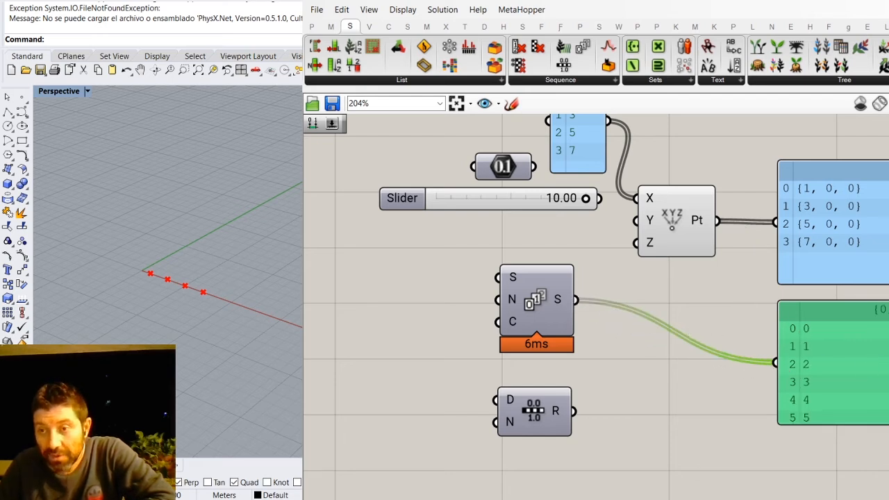
- Increase the height of the panel connected to Series so it fits the whole list
scroll(833, 364, "down", 1)
left_click_drag(887, 424, 887, 499)
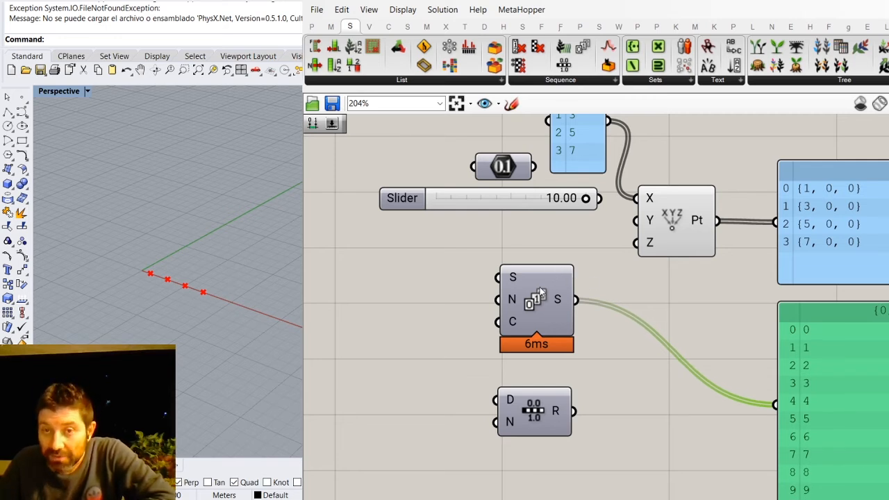
left_click(436, 224)
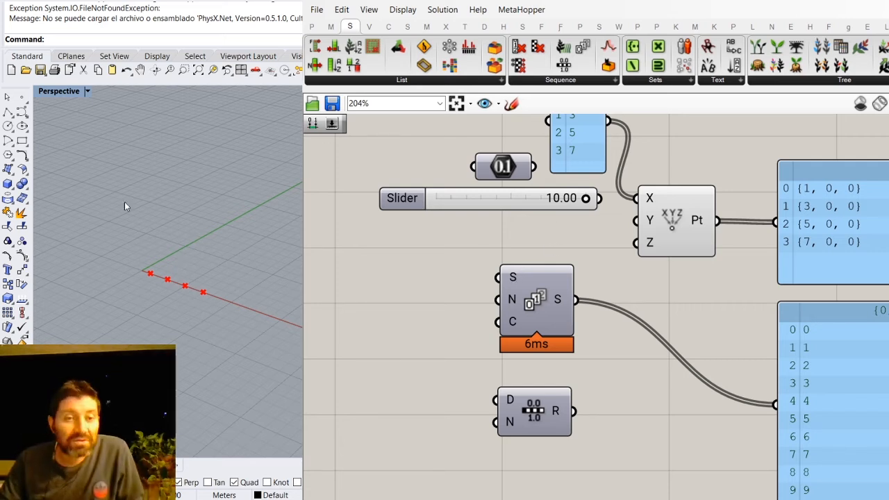
scroll(153, 264, "up", 3)
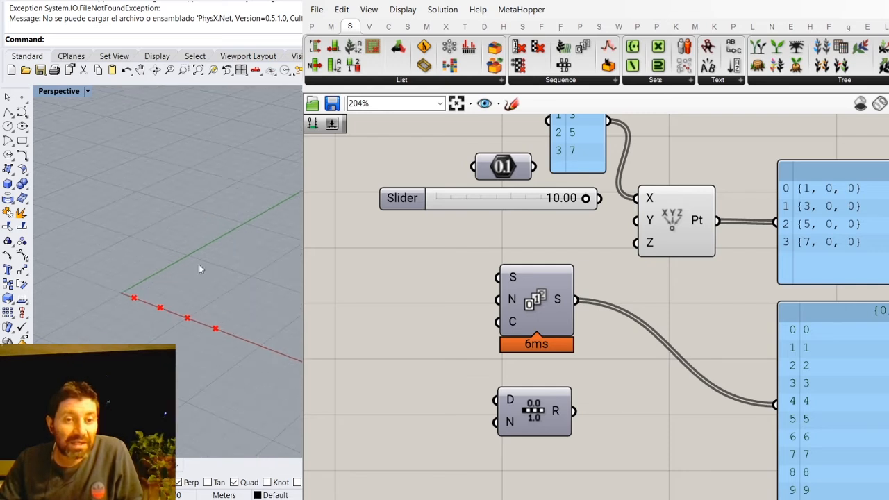
scroll(171, 267, "down", 1)
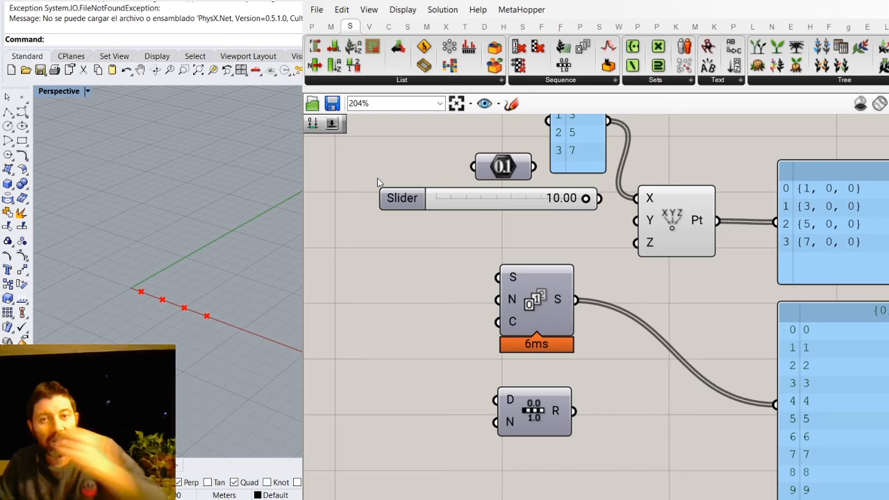
- Duplicate the number slider beside the Series component and wire the copy into its Step input N
left_click(465, 201)
left_click_drag(465, 201, 343, 314, "alt")
right_click_drag(480, 236, 552, 225)
left_click_drag(475, 300, 458, 268)
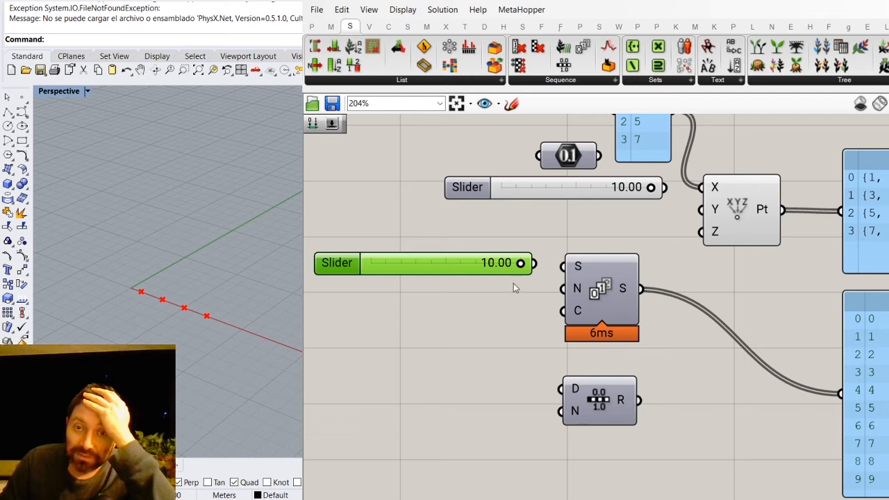
left_click_drag(445, 266, 441, 295)
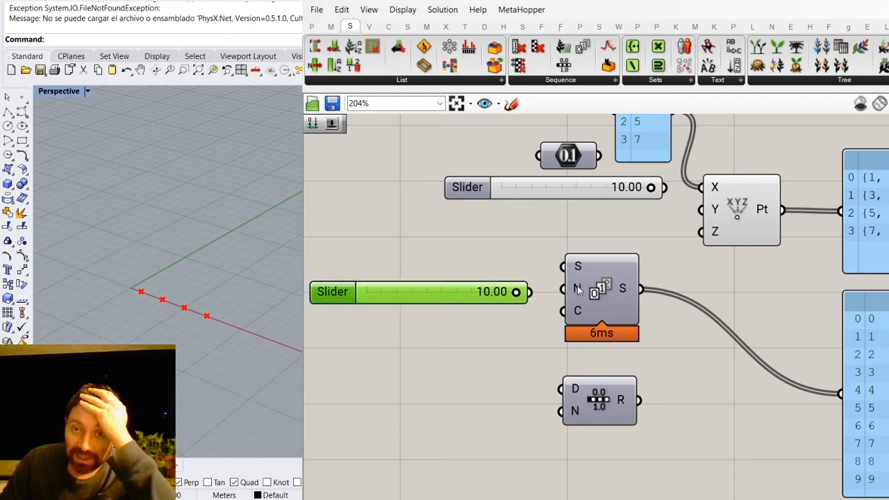
left_click_drag(579, 290, 529, 291)
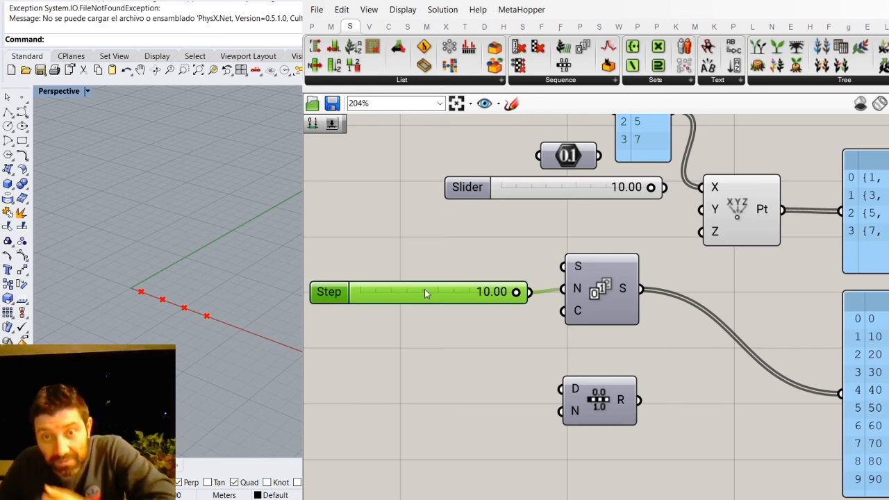
- Duplicate the Step slider, place the copy just above it and wire it into the Series Start input S
key("ctrl+c")
key("ctrl+v")
left_click_drag(429, 304, 417, 261)
left_click_drag(514, 263, 573, 274)
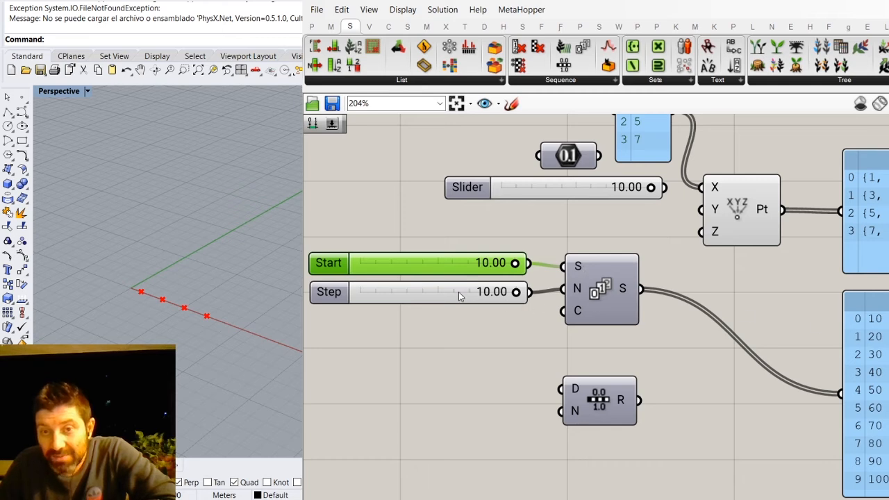
- Set the Step slider of the Series to 5 and its Start slider to 1.5
left_click_drag(512, 297, 422, 293)
double_click(484, 297)
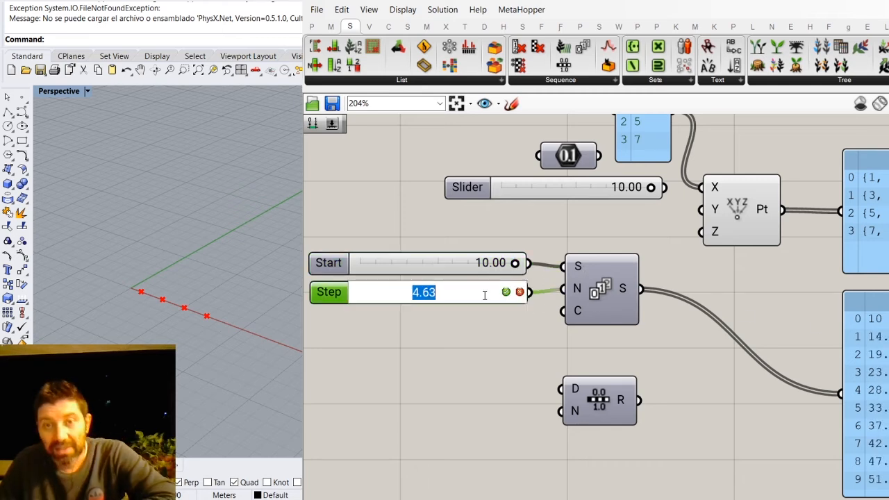
type("5")
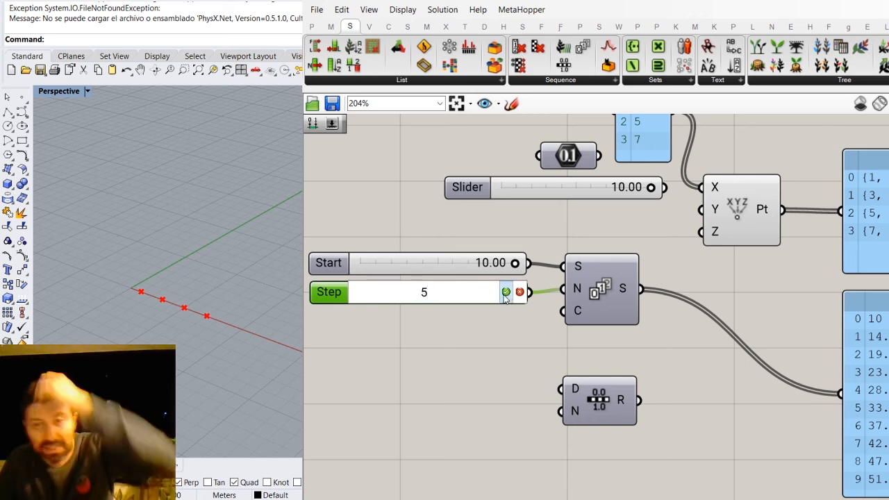
key("Return")
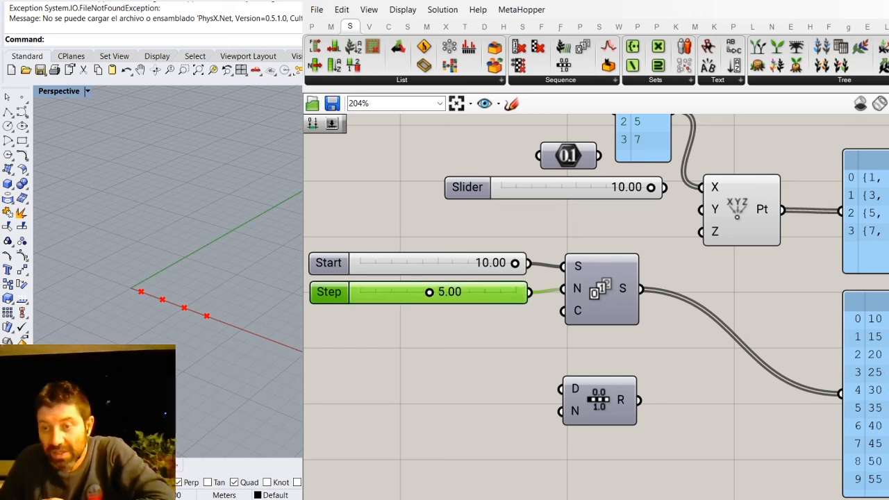
double_click(436, 265)
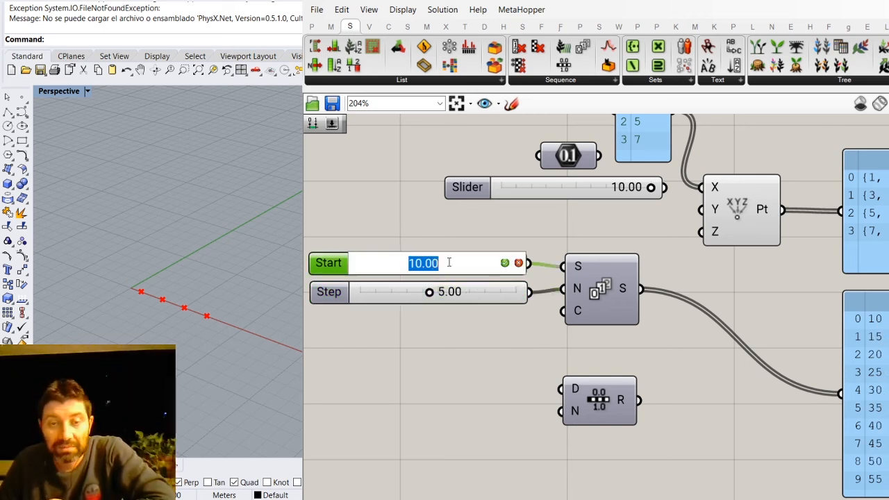
type("1.5")
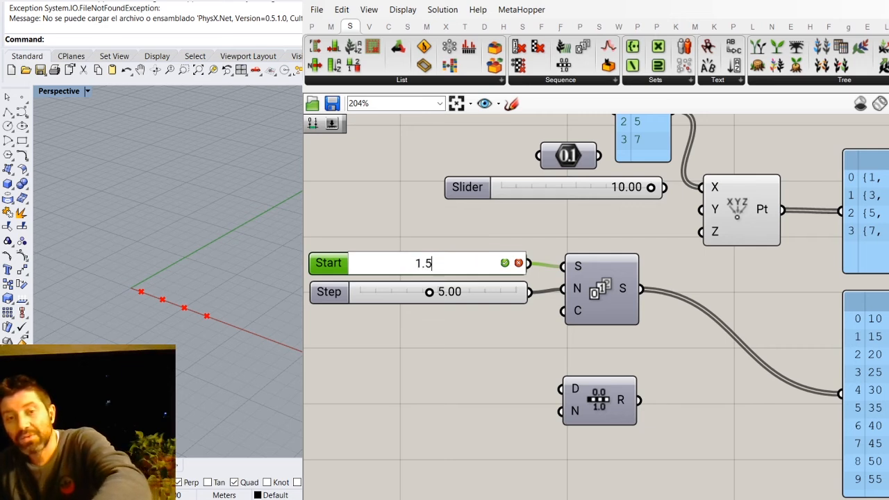
left_click(505, 263)
left_click(512, 236)
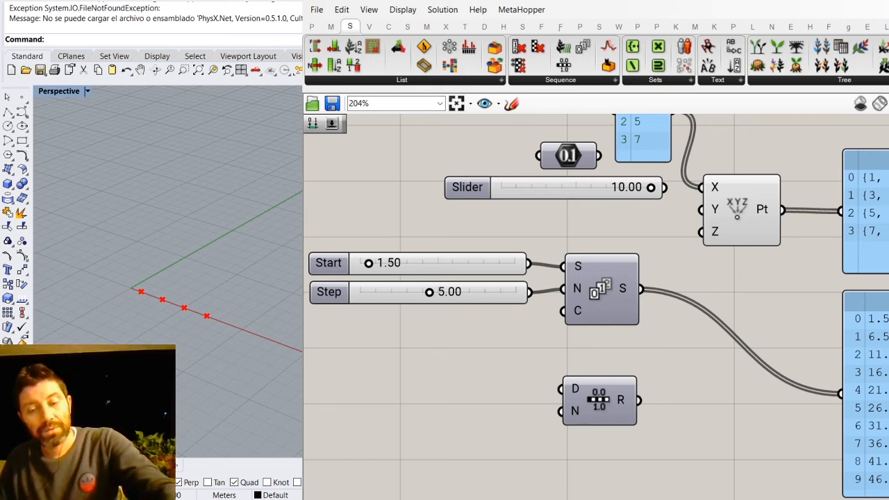
- Wire an integer slider into the Series Count input C, set it to 7 and align it beneath the Step slider
key("Return")
left_click_drag(476, 355, 562, 326)
left_click_drag(367, 347, 408, 349)
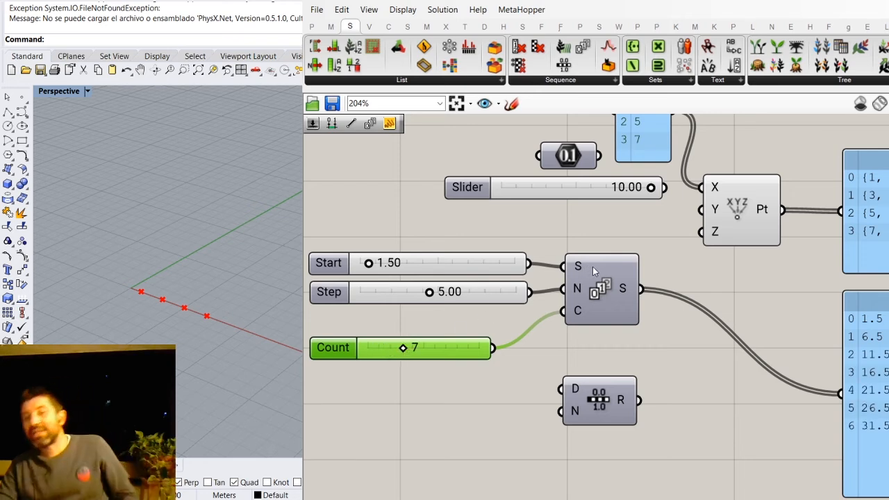
left_click_drag(464, 347, 459, 326)
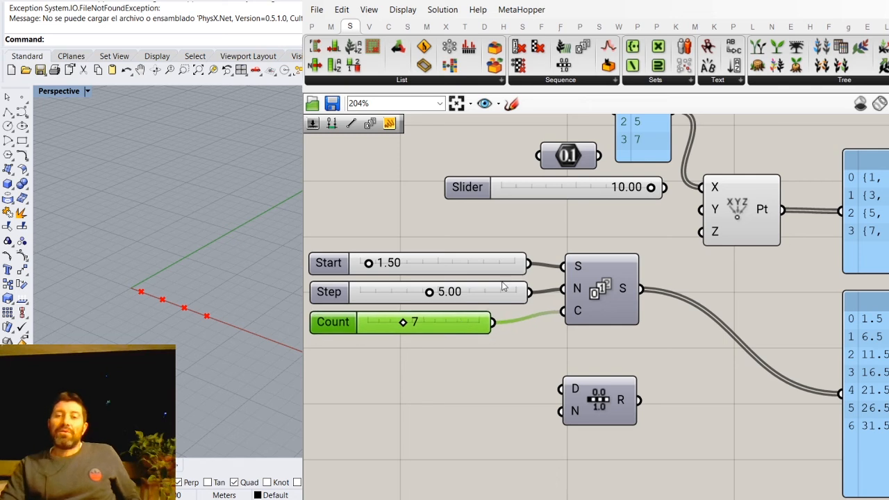
left_click(497, 262)
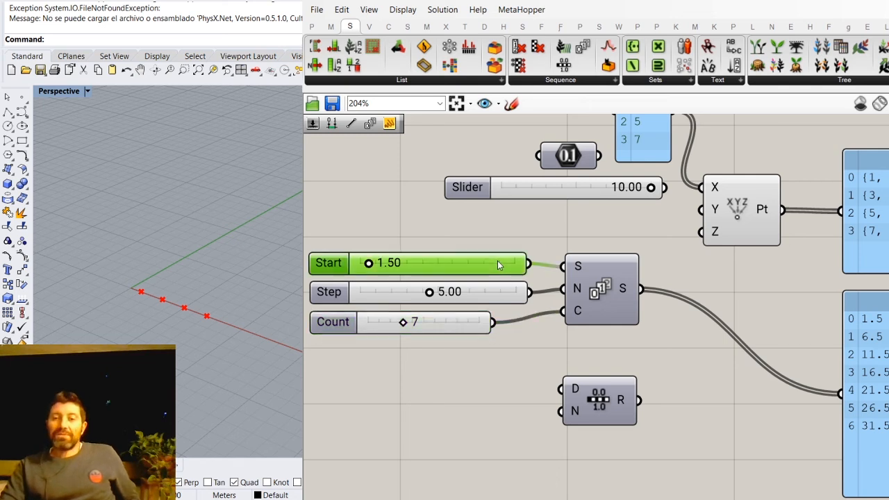
left_click(490, 299)
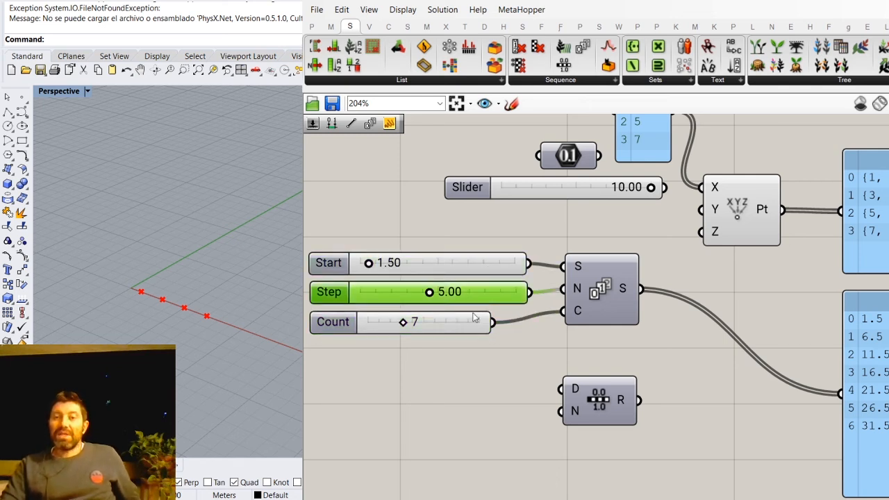
left_click(452, 331)
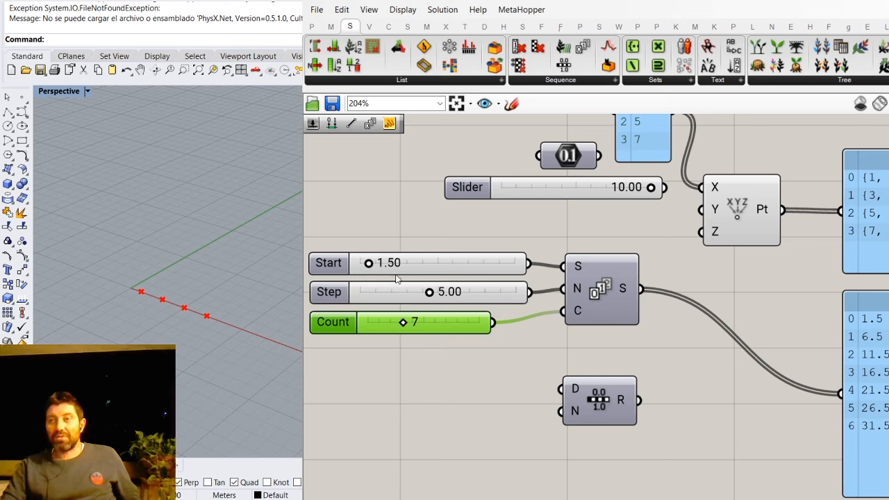
left_click(532, 348)
- Move the Range component farther down, leaving free space beneath the Series component
scroll(537, 308, "down", 2)
scroll(568, 460, "up", 2)
scroll(690, 315, "down", 3)
right_click_drag(680, 422, 705, 342)
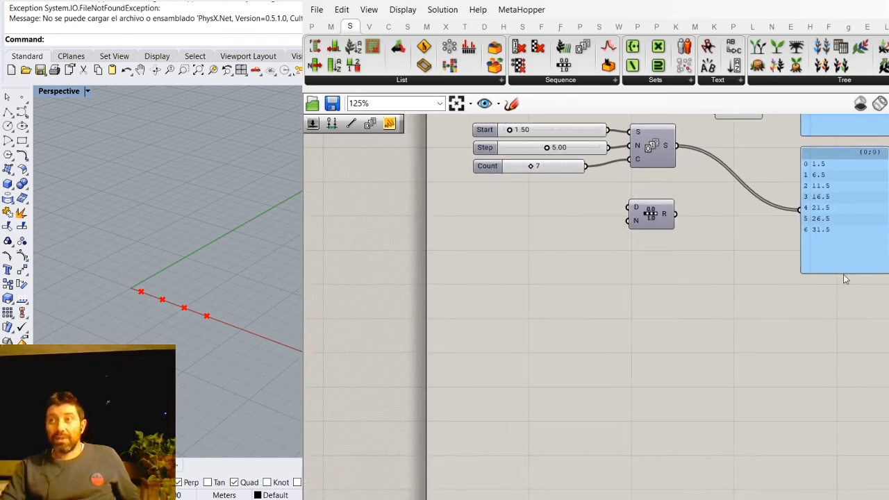
left_click_drag(651, 215, 644, 298)
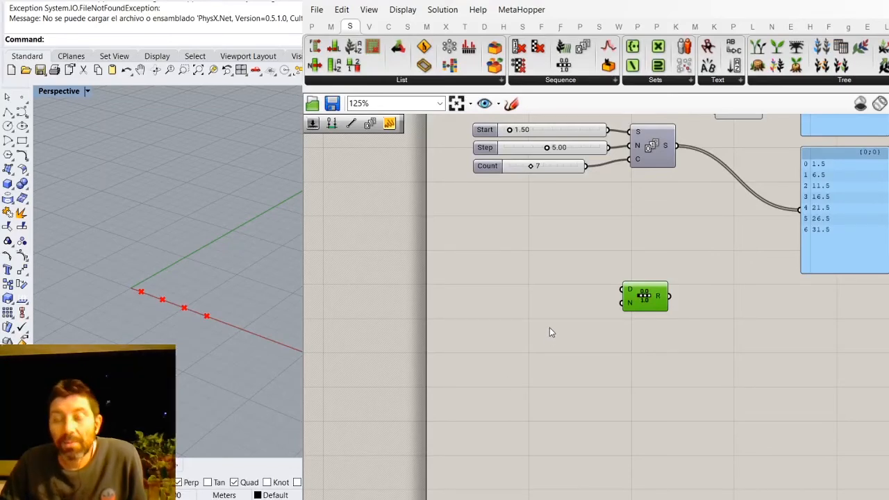
- Duplicate the Series output panel below the original and wire the Range output R into the copy
left_click(850, 227)
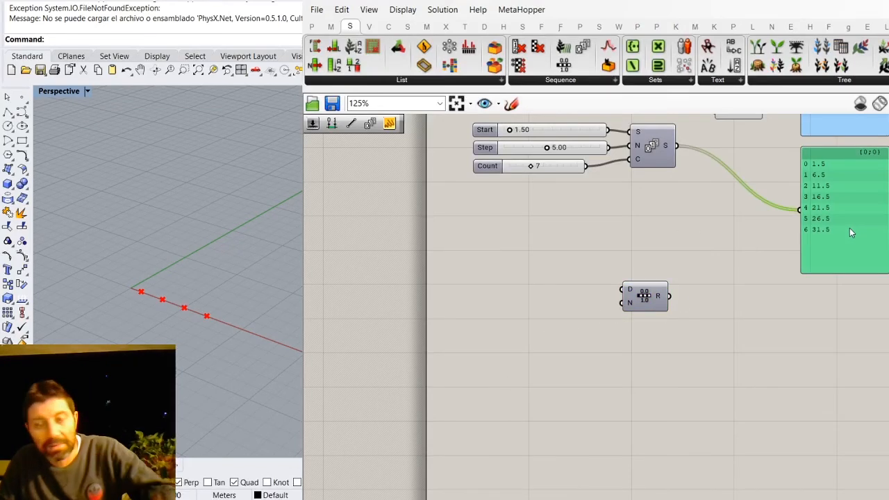
left_click_drag(842, 225, 837, 366, "alt")
left_click_drag(670, 297, 798, 338)
- Increase the height of the panel connected to Range so it fits the whole list
scroll(789, 330, "up", 4)
left_click_drag(532, 268, 654, 306)
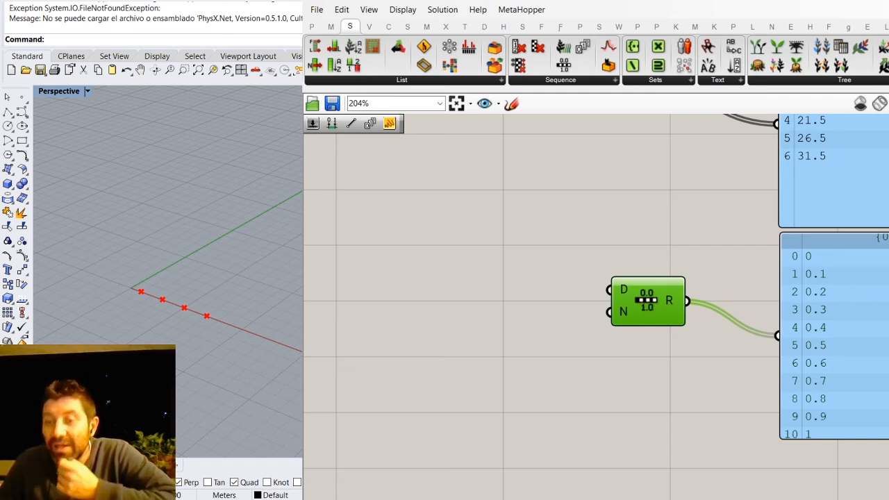
left_click_drag(885, 439, 885, 468)
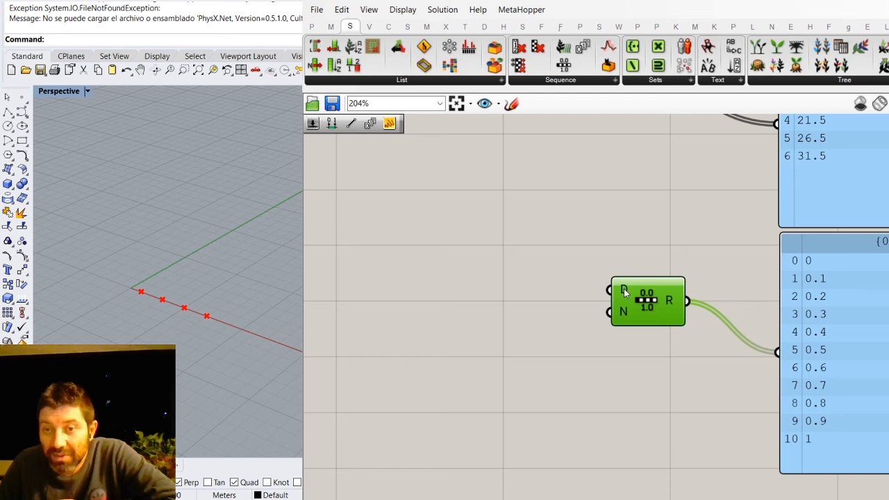
- Add a Construct Domain component to the canvas, ahead of the Range component
left_click(331, 28)
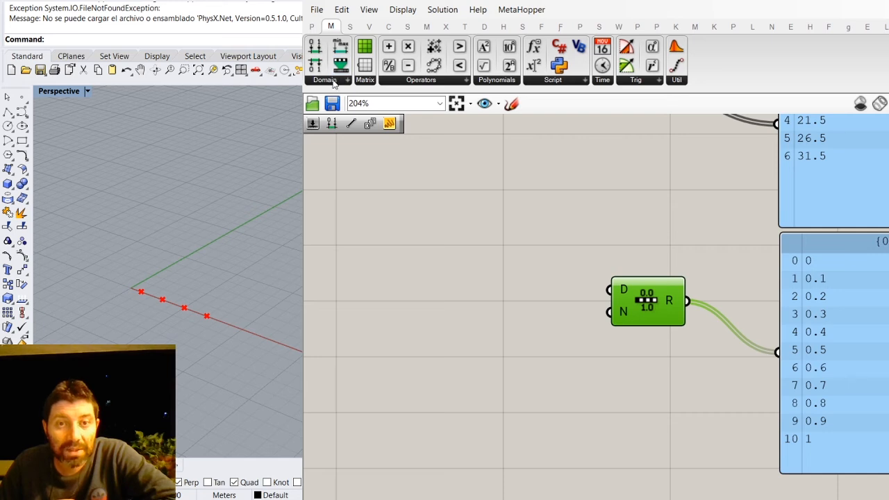
left_click(331, 123)
left_click(504, 244)
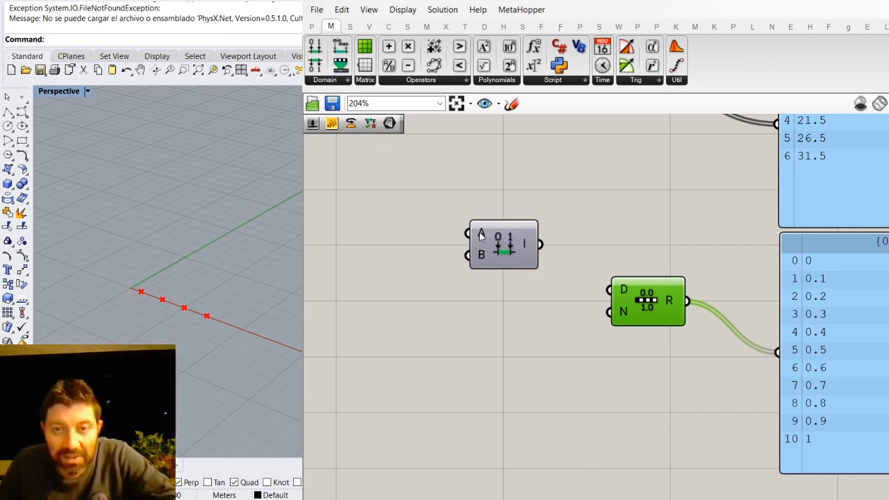
- Make two copies of the Series Start slider and stack them beside the Construct Domain component
scroll(610, 281, "down", 4)
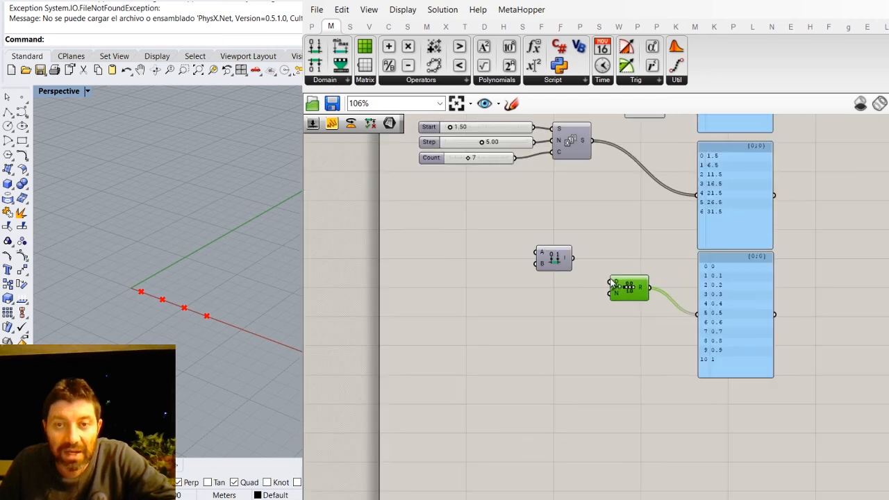
scroll(425, 118, "up", 2)
left_click(513, 134)
key("ctrl+c")
key("ctrl+v")
left_click_drag(519, 143, 477, 303)
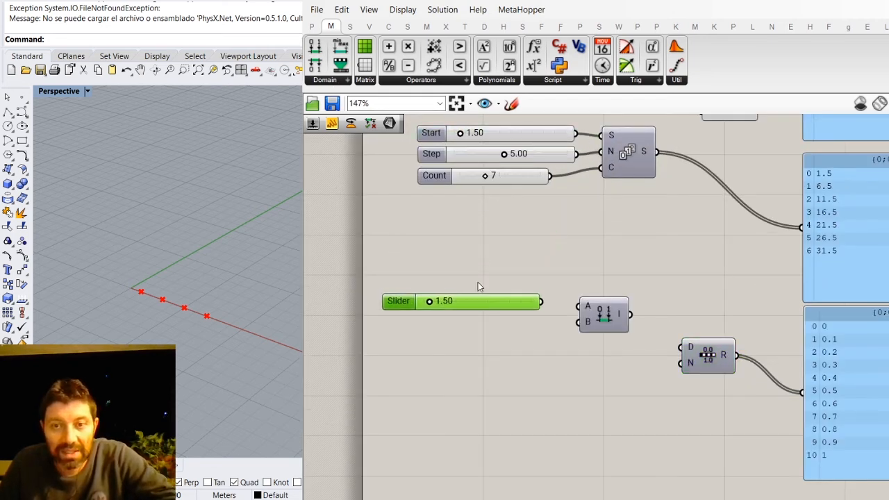
left_click(496, 134)
key("ctrl+c")
key("ctrl+v")
left_click_drag(503, 146, 468, 329)
- Wire the two copied sliders into the Construct Domain inputs A and B, and set the Domain start slider to 0
scroll(553, 328, "up", 4)
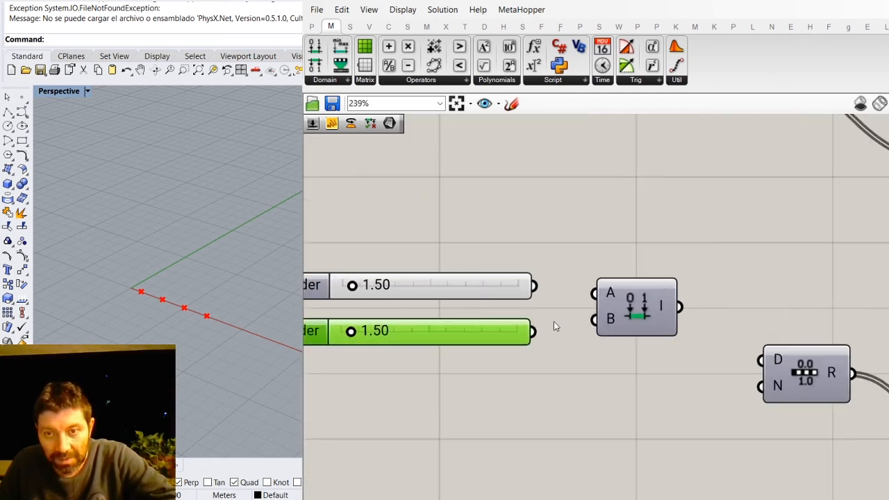
left_click(482, 290)
left_click_drag(482, 294, 501, 286)
left_click_drag(492, 338, 519, 328)
left_click_drag(553, 279, 594, 292)
left_click_drag(417, 279, 406, 279)
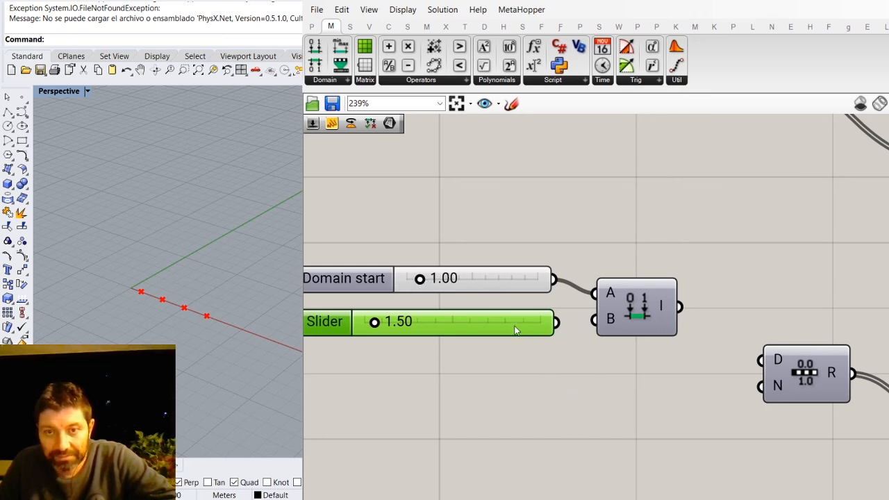
left_click_drag(515, 330, 523, 330)
left_click_drag(419, 278, 406, 278)
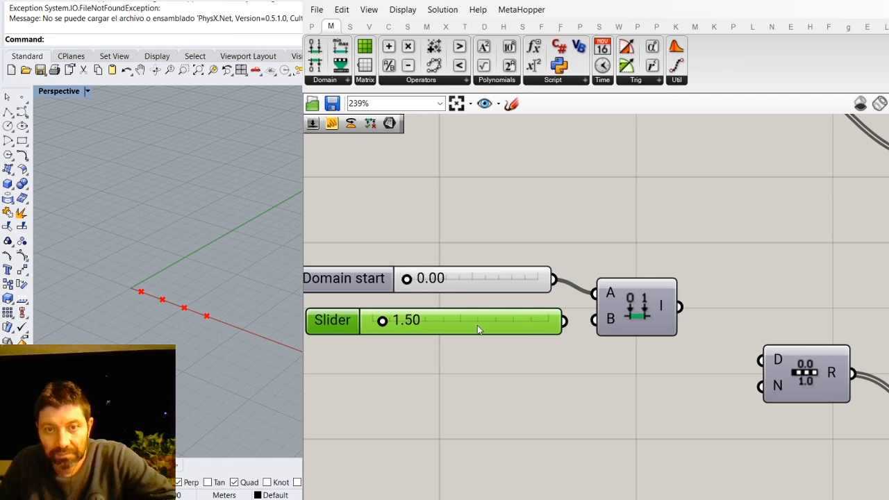
left_click_drag(561, 321, 594, 320)
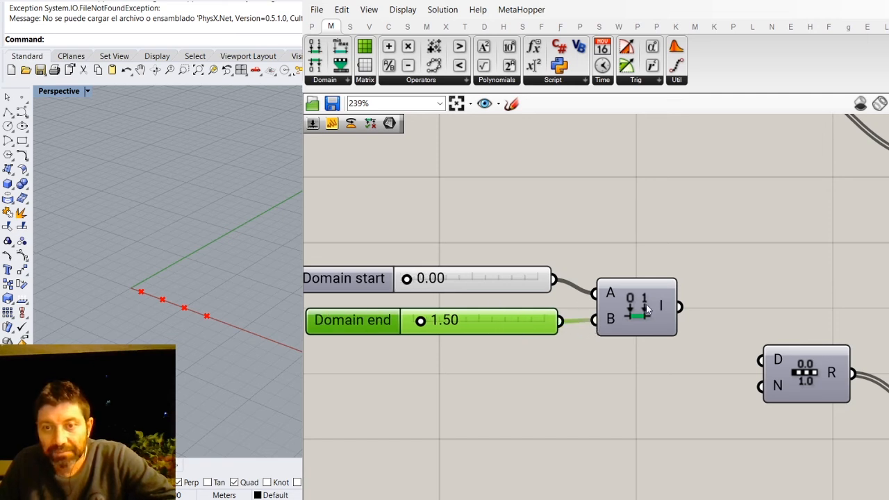
- Show the Construct Domain output in a new panel above Range and wire that output into the Range input D
left_click(312, 26)
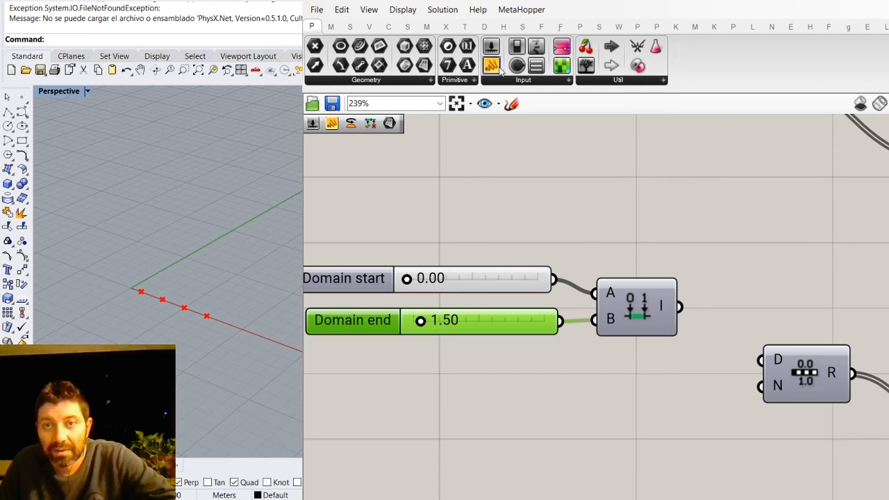
left_click_drag(490, 66, 836, 220)
left_click_drag(680, 305, 733, 227)
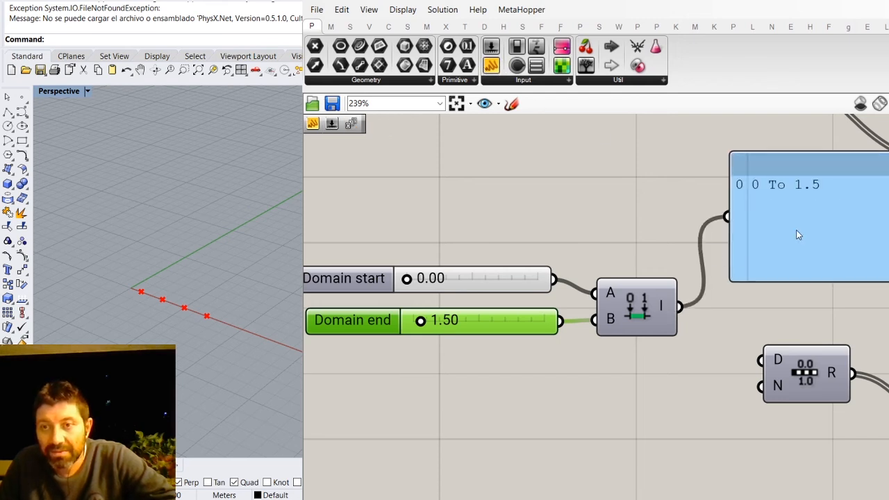
left_click_drag(805, 276, 799, 286)
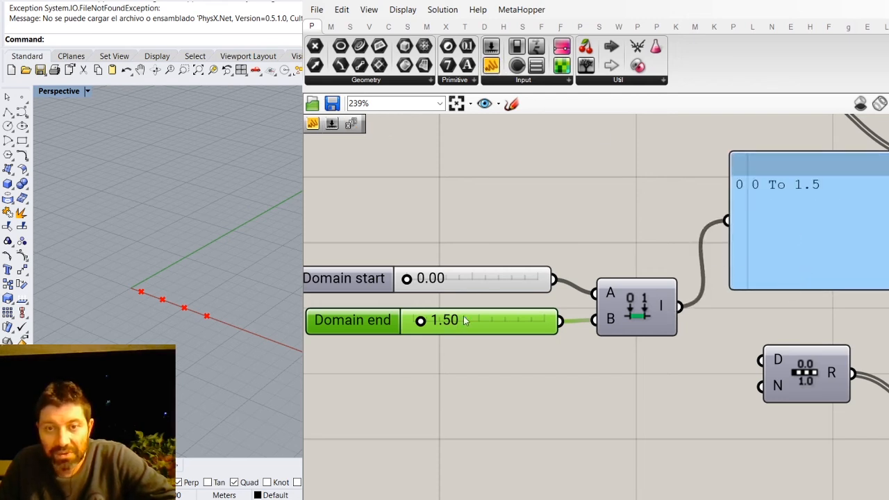
scroll(432, 214, "down", 2)
left_click_drag(612, 282, 670, 320)
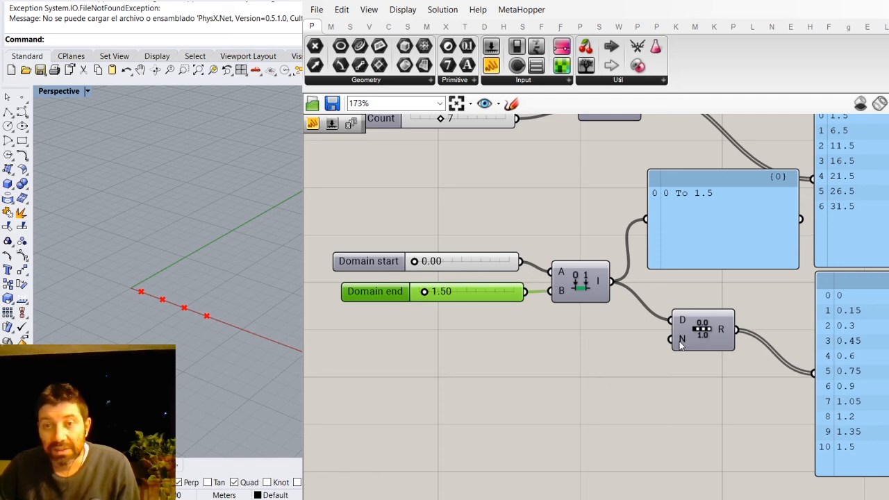
- Copy the Series Count slider below the domain sliders as a Steps slider set to 2 and wire it into the Range input N
scroll(591, 331, "down", 1)
left_click(500, 157)
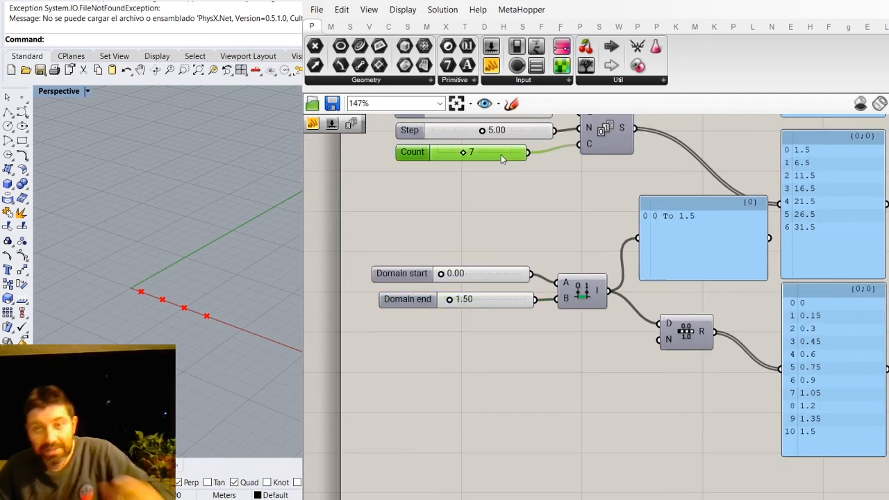
left_click_drag(501, 155, 499, 339, "alt")
scroll(545, 347, "up", 3)
left_click_drag(641, 341, 734, 329)
scroll(635, 330, "down", 1)
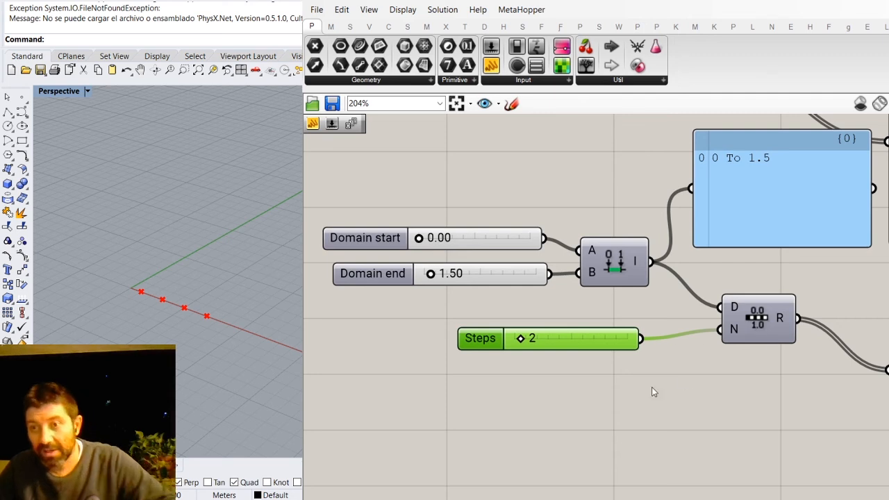
scroll(851, 333, "down", 1)
scroll(852, 333, "up", 2)
scroll(850, 315, "down", 1)
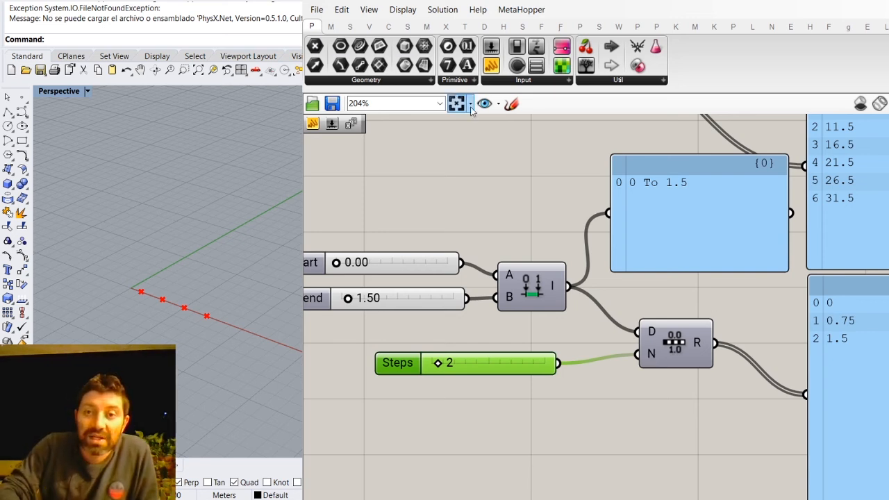
- Sketch the handwritten labels 0 and 1.5, spaced well apart on the empty canvas below the Steps slider
left_click(512, 104)
mouse_move(407, 451)
left_mouse_down()
mouse_move(406, 479)
mouse_move(409, 453)
left_mouse_up()
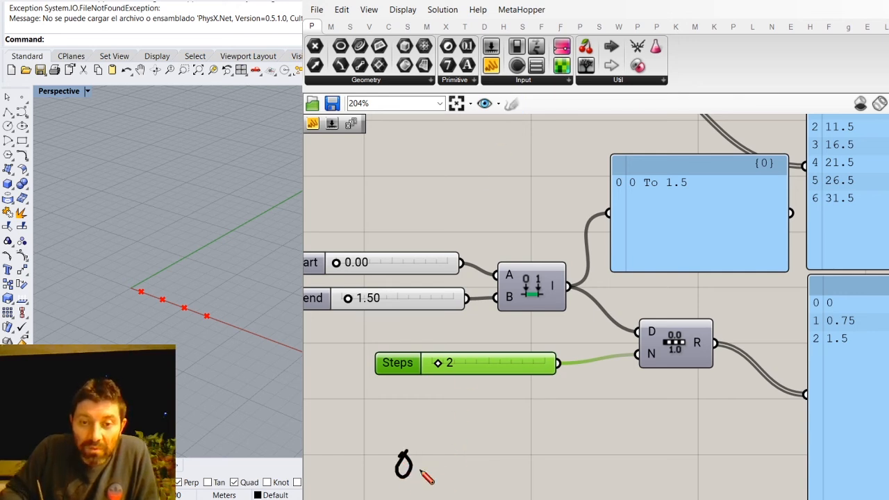
left_click(618, 466)
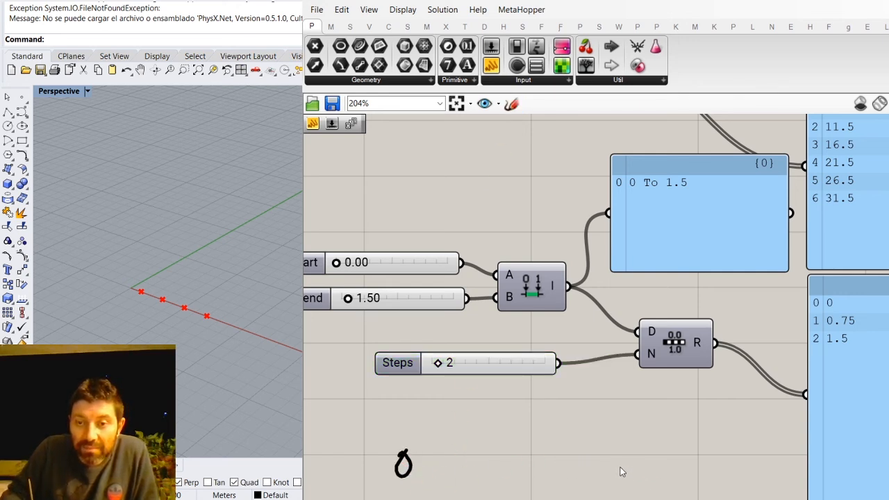
left_click(511, 105)
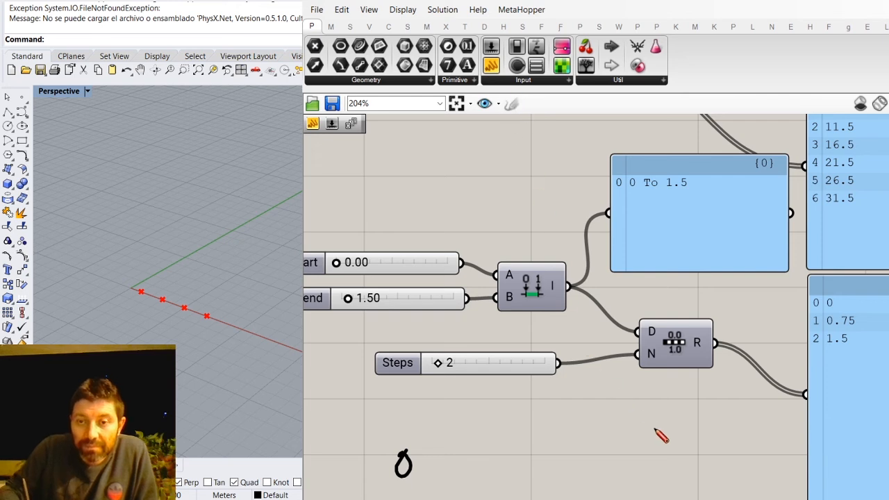
mouse_move(647, 461)
left_mouse_down()
mouse_move(665, 459)
mouse_move(665, 471)
left_mouse_up()
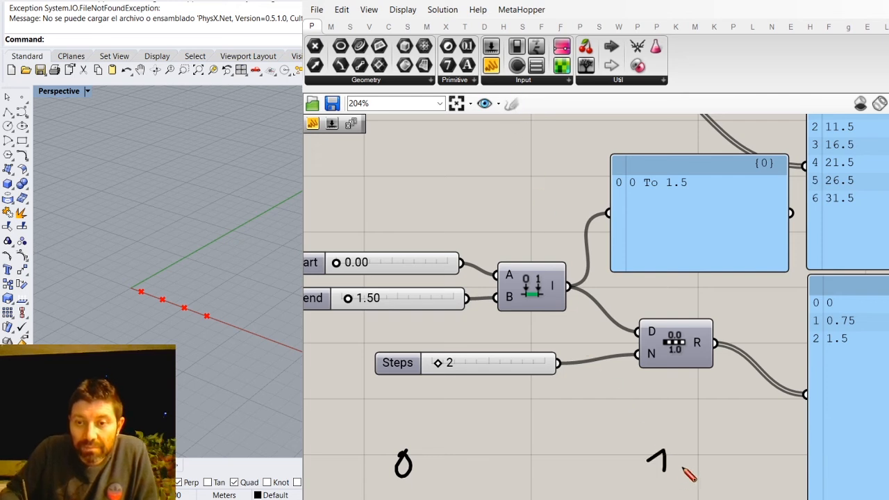
left_click(698, 455)
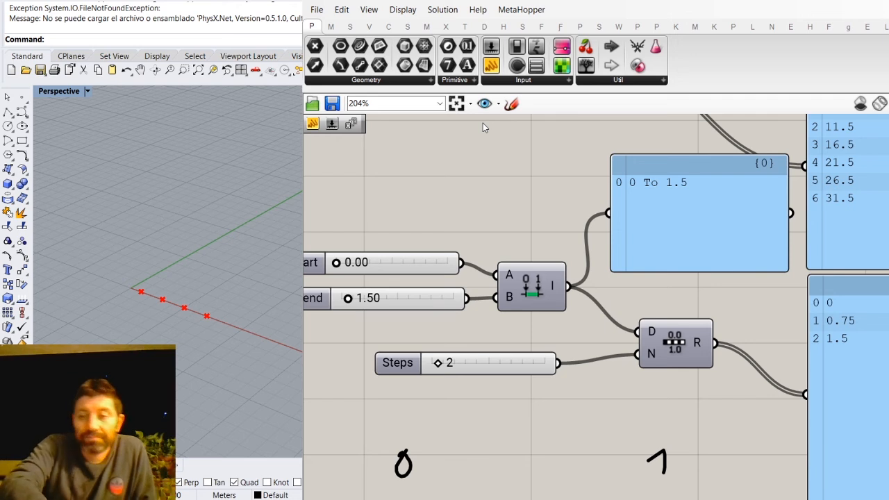
left_click(511, 103)
mouse_move(692, 449)
left_mouse_down()
mouse_move(676, 450)
mouse_move(693, 472)
left_mouse_up()
left_click(670, 471)
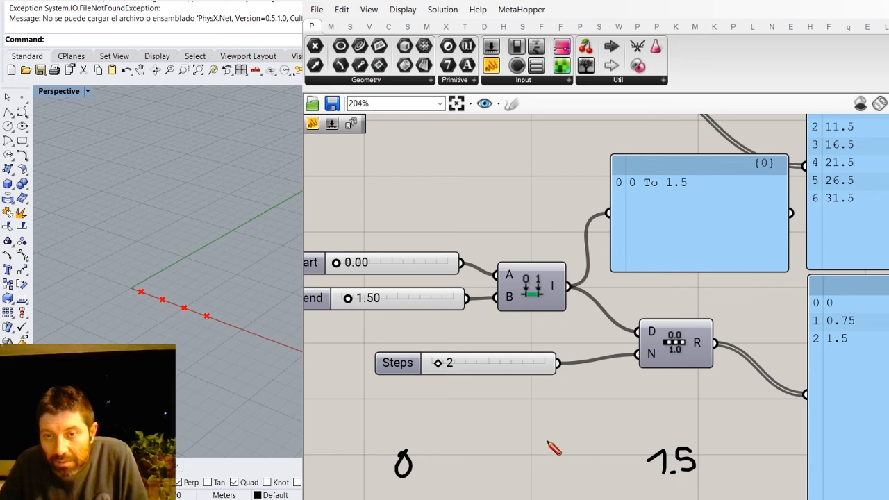
- Sketch a horizontal line above the 0 and 1.5 labels with a tick at each end, and add a middle tick labelled 0.75
mouse_move(401, 429)
left_mouse_down()
mouse_move(681, 432)
mouse_move(671, 441)
left_mouse_up()
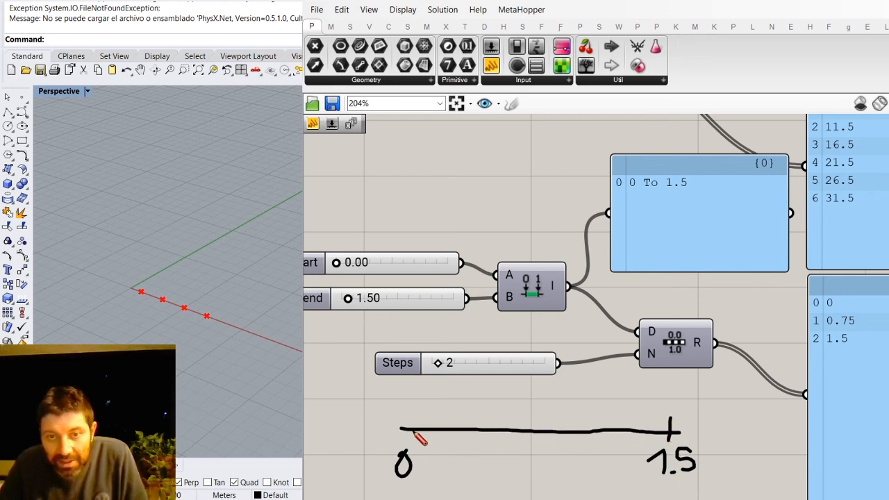
left_click_drag(403, 416, 403, 434)
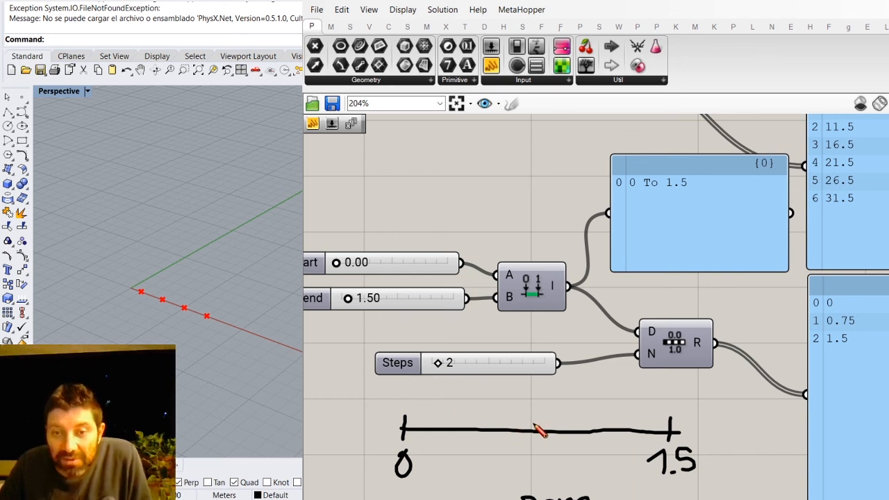
mouse_move(544, 418)
left_mouse_down()
mouse_move(533, 467)
mouse_move(559, 456)
mouse_move(562, 473)
mouse_move(558, 464)
mouse_move(575, 463)
mouse_move(580, 473)
left_mouse_up()
left_click(547, 470)
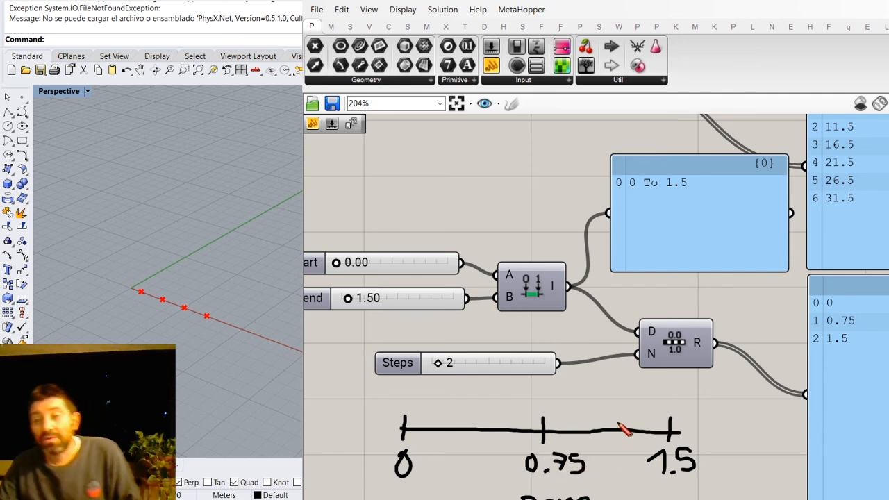
- Mark both halves of the sketched line with an x and draw thick dots on the ticks at 0, 0.75 and 1.5
mouse_move(459, 402)
left_mouse_down()
mouse_move(486, 414)
mouse_move(453, 417)
left_mouse_up()
mouse_move(594, 404)
left_mouse_down()
mouse_move(615, 415)
mouse_move(585, 419)
left_mouse_up()
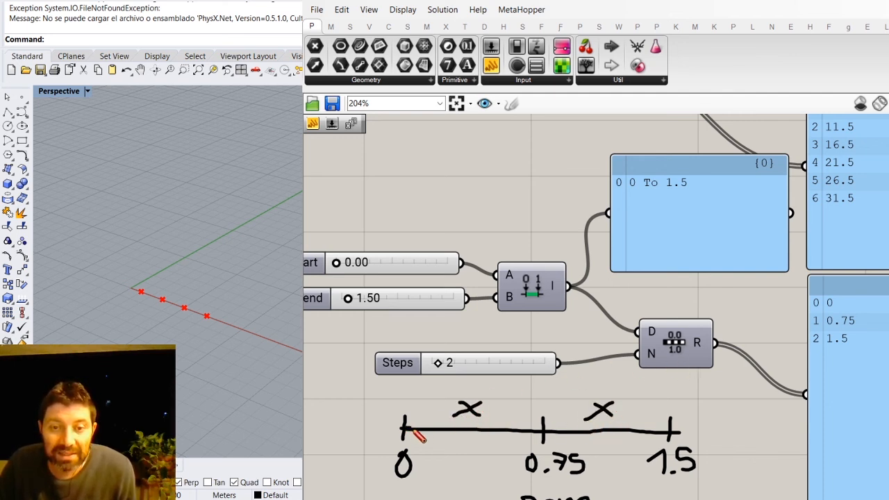
left_click_drag(408, 428, 412, 433)
left_click_drag(409, 427, 406, 423)
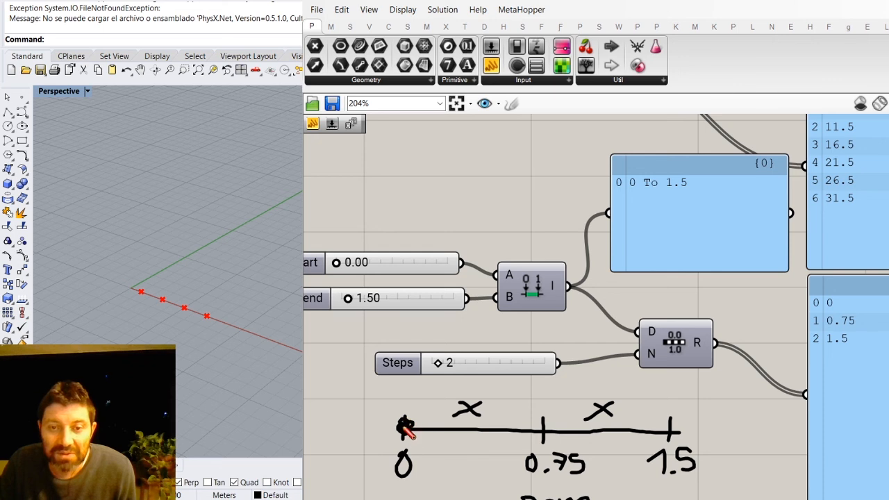
left_click_drag(541, 426, 551, 432)
mouse_move(668, 429)
left_mouse_down()
mouse_move(679, 438)
mouse_move(665, 429)
mouse_move(672, 424)
left_mouse_up()
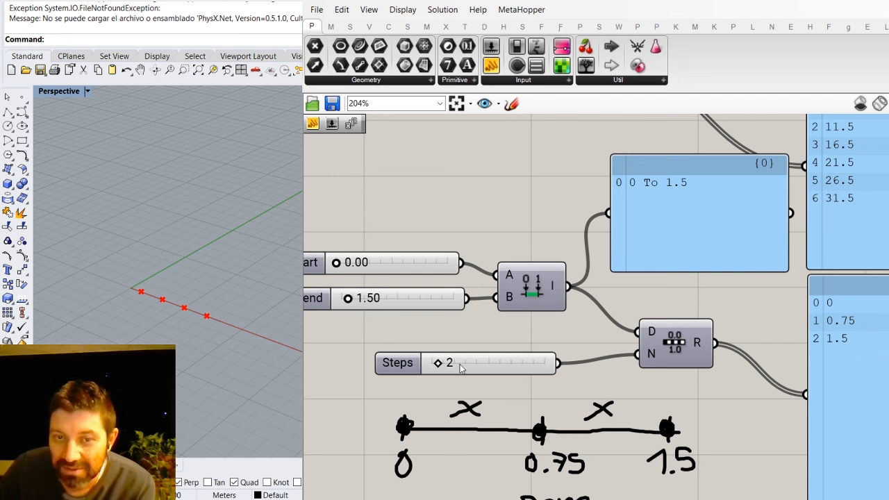
- Set the Steps slider to 3 and stack the Domain start and Domain end sliders closely beside Construct Domain
left_click_drag(437, 362, 444, 364)
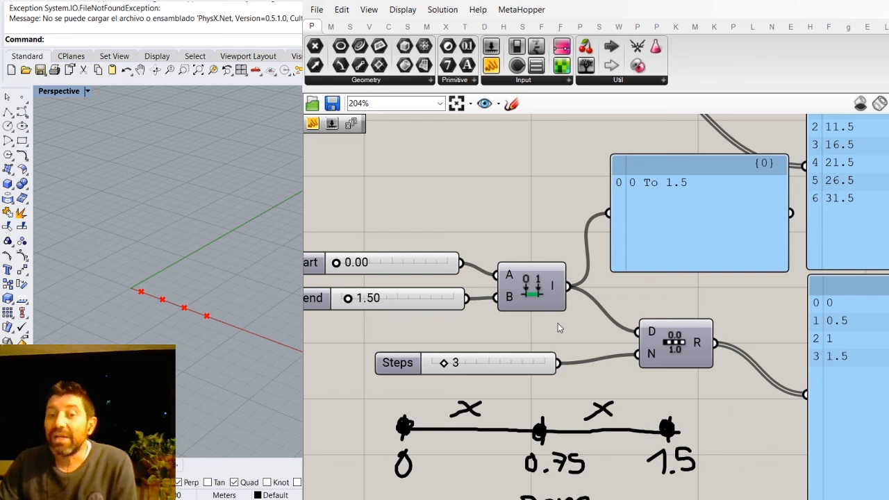
scroll(633, 324, "down", 1)
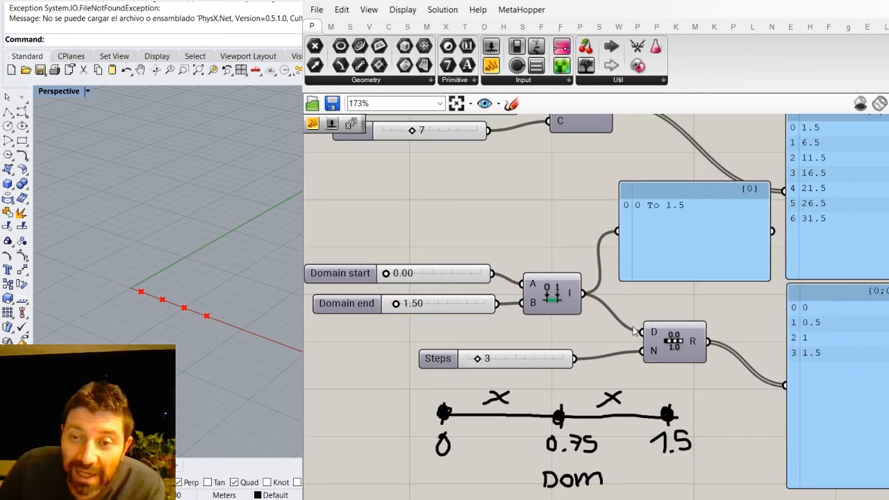
left_click(348, 273)
left_click_drag(347, 273, 333, 304)
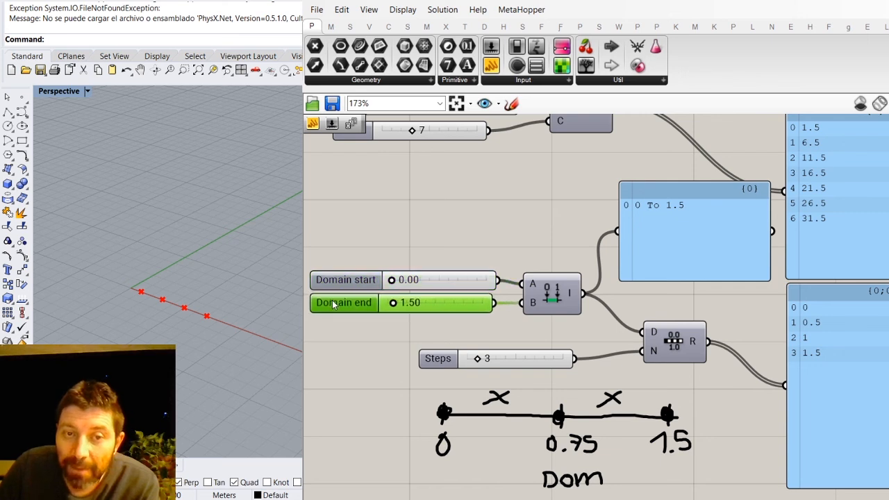
left_click(349, 283)
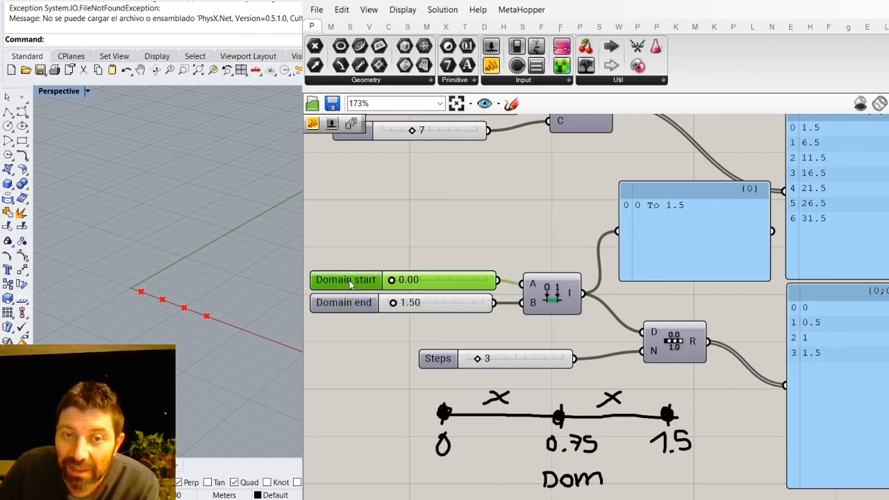
- Set the Domain end slider to 2
left_click(349, 303)
left_click_drag(393, 303, 430, 310)
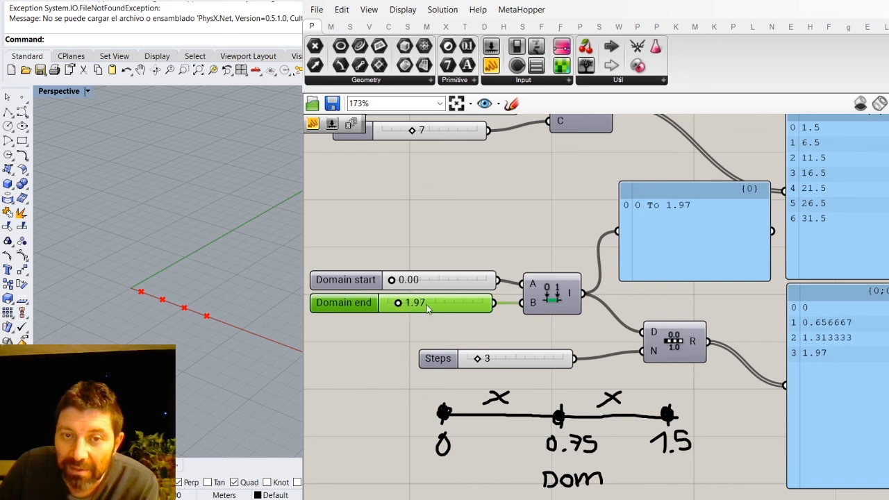
double_click(442, 309)
type("2")
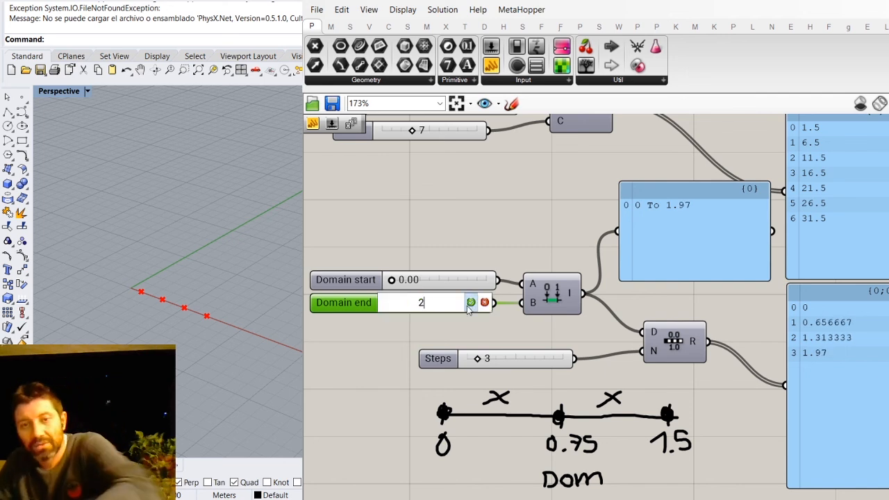
left_click(472, 303)
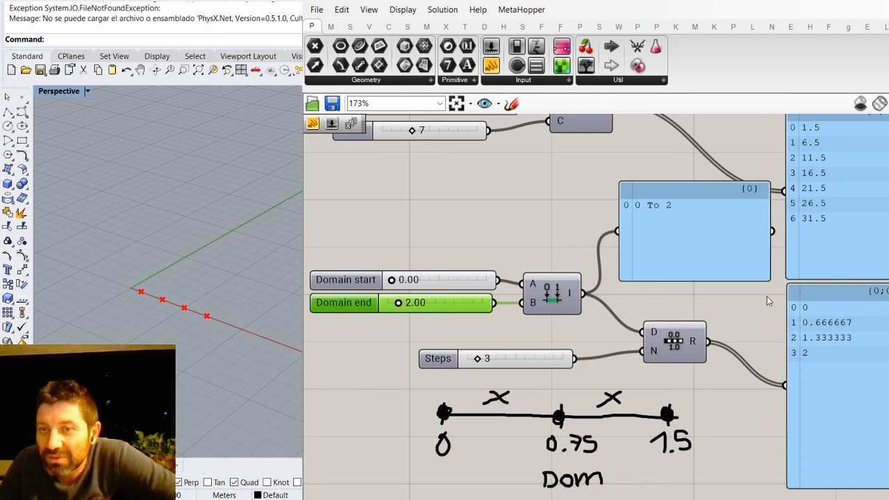
- Shrink the domain panel to a small box and place it just above the Range component, clear of the Series wire
scroll(767, 297, "down", 3)
scroll(689, 253, "up", 3)
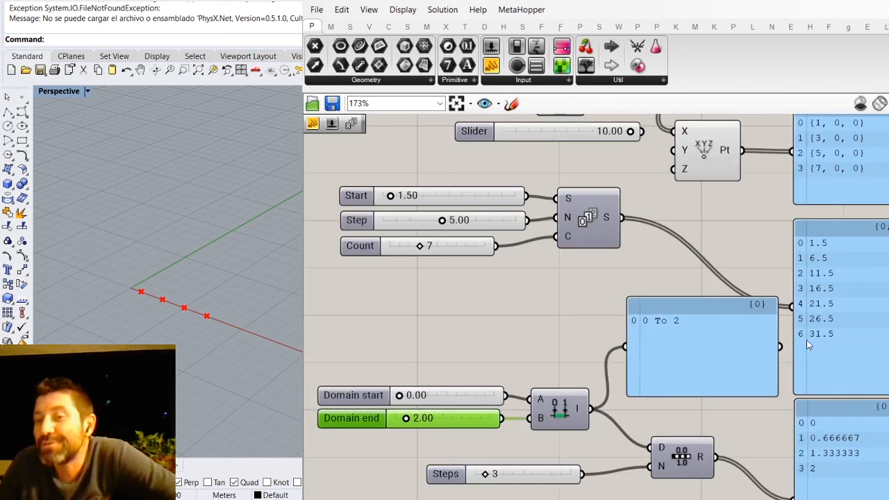
left_click_drag(726, 354, 718, 386)
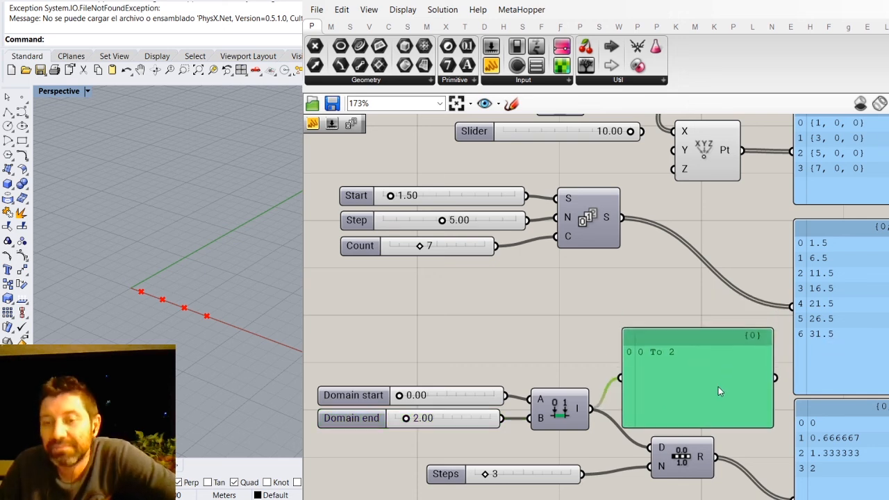
left_click_drag(772, 362, 692, 362)
left_click_drag(663, 429, 659, 375)
left_click_drag(654, 342, 682, 382)
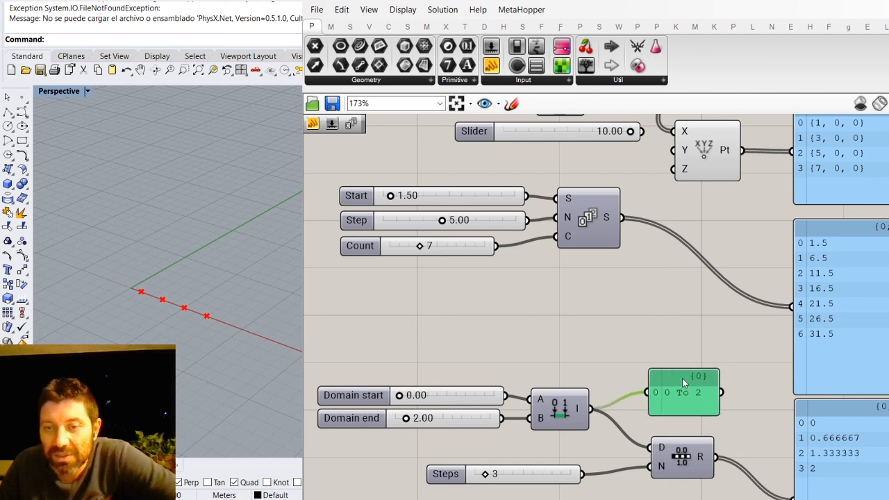
scroll(661, 337, "down", 1)
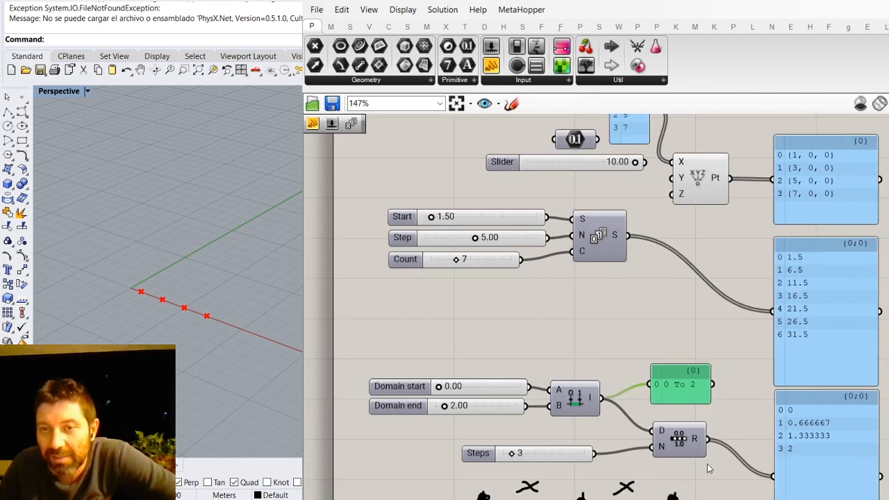
scroll(708, 484, "up", 1)
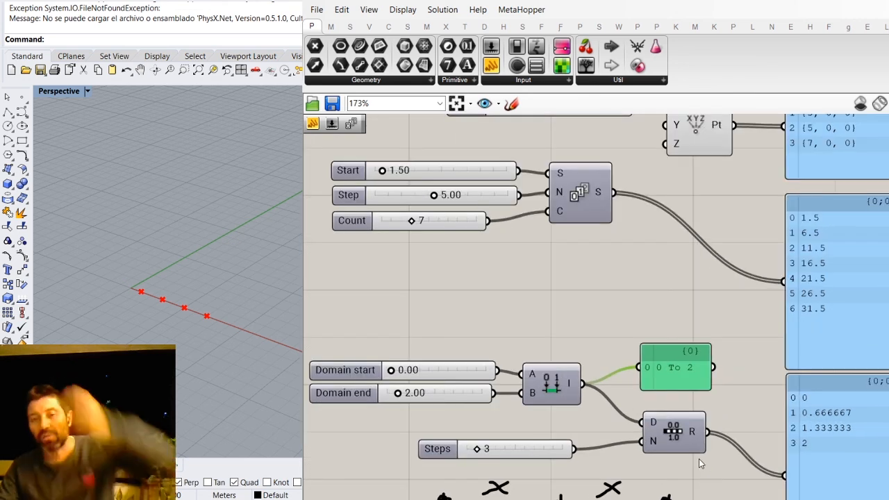